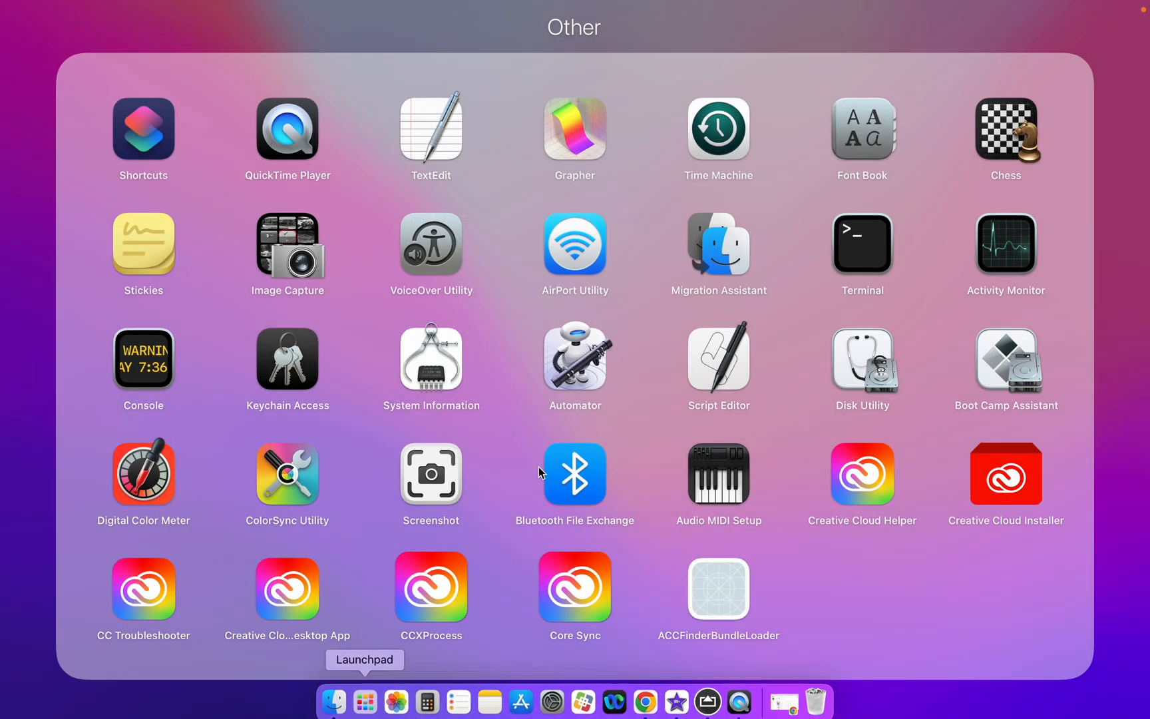
# - Open iMovie and create a new movie project
pyautogui.click(717, 20)
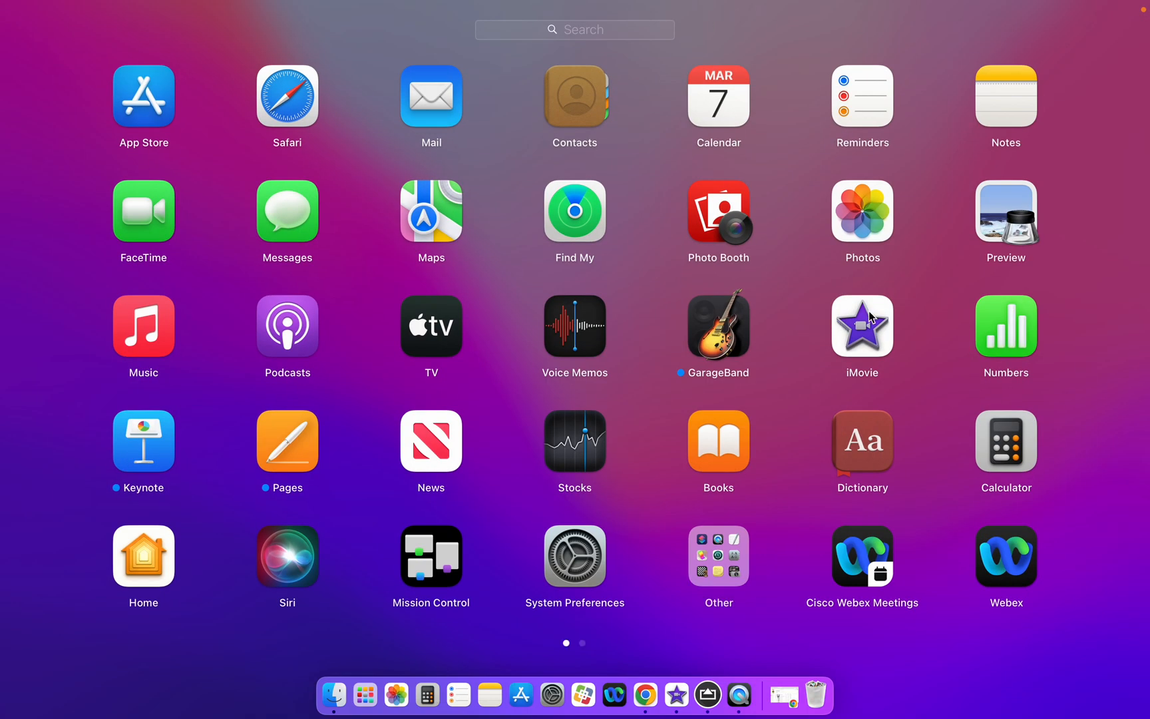
pyautogui.click(860, 333)
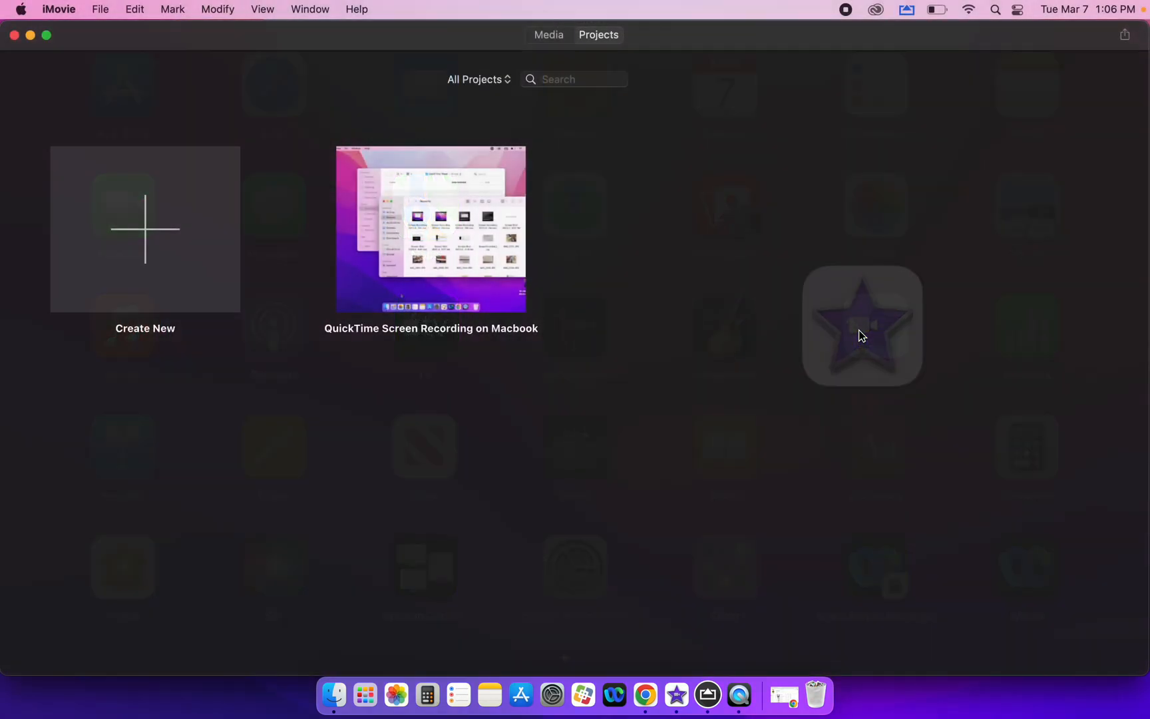
pyautogui.click(137, 257)
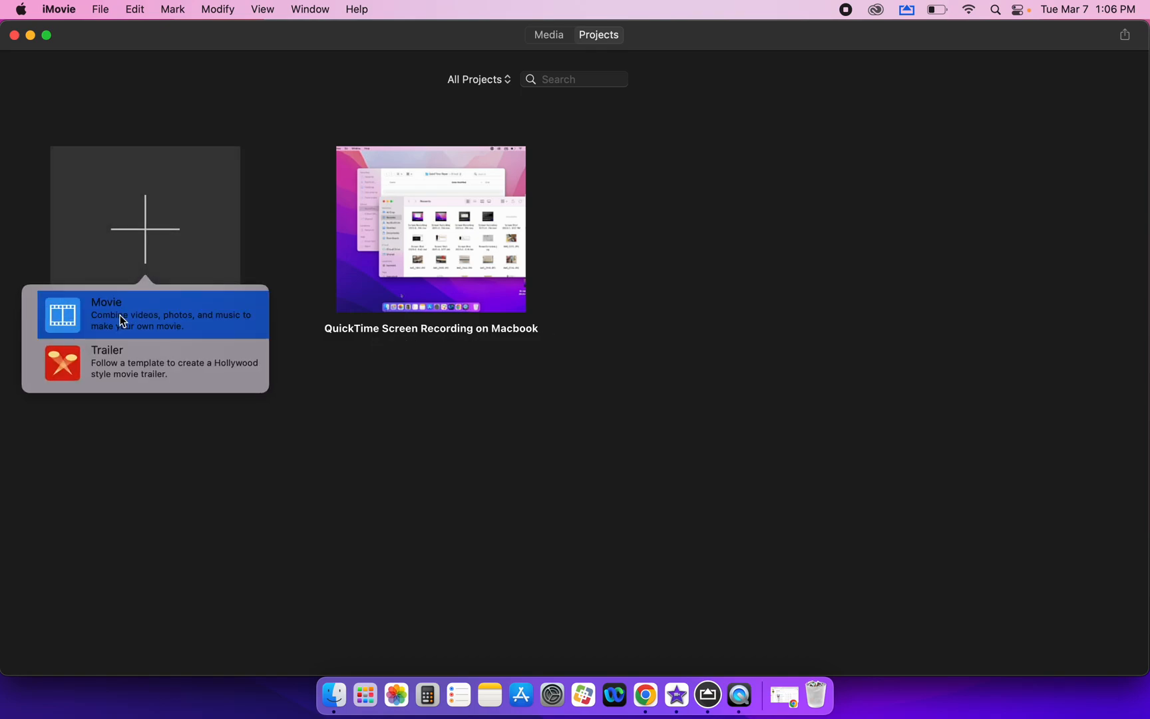
pyautogui.click(120, 315)
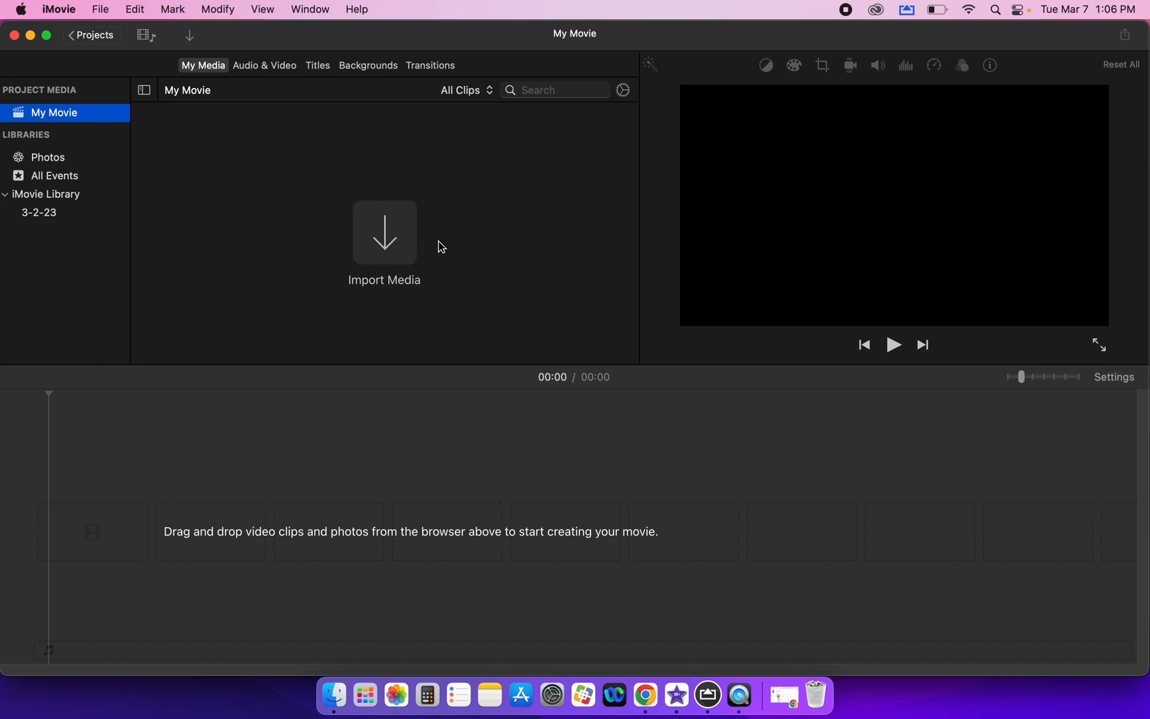
# - Import the QuickTime Screen Record video from the Desktop, sorting the files by newest creation date, and place it in the empty timeline
pyautogui.click(393, 229)
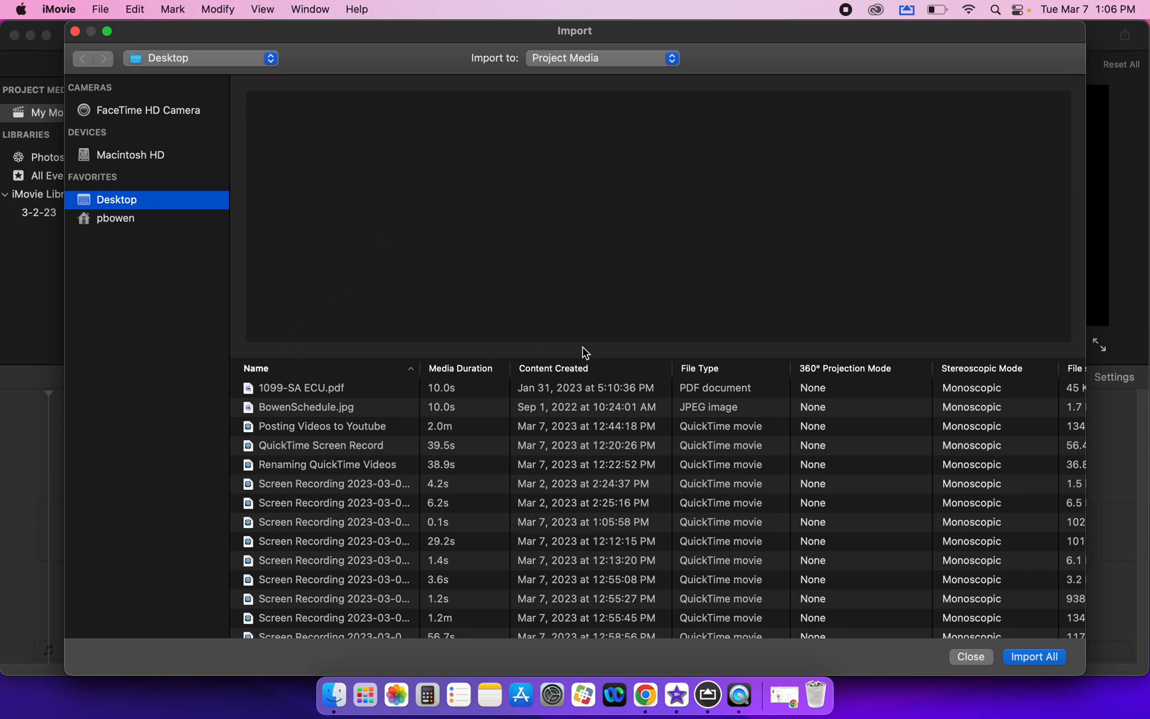
pyautogui.click(565, 370)
pyautogui.click(561, 370)
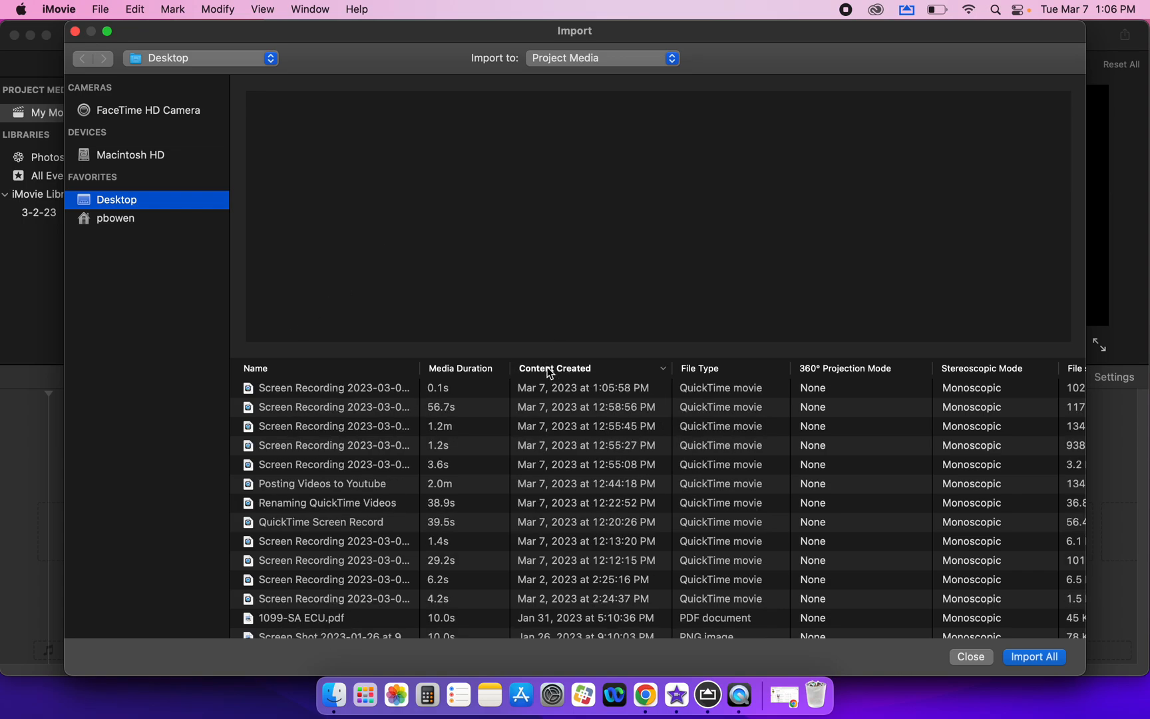
pyautogui.click(301, 526)
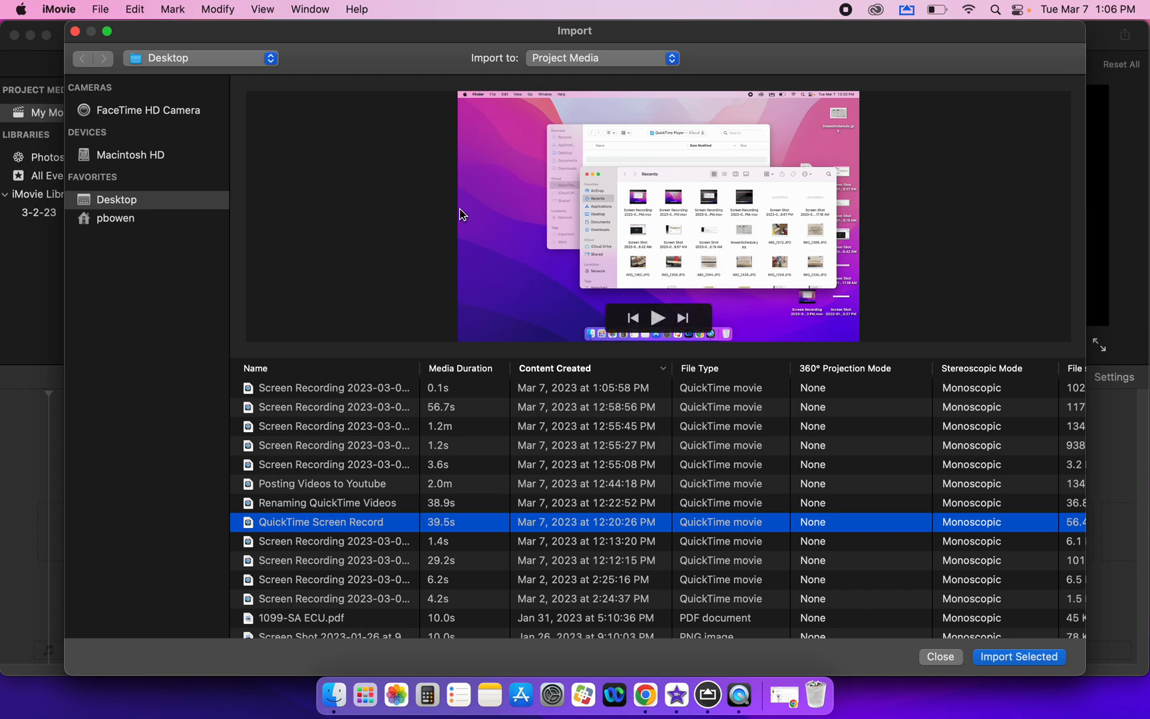
pyautogui.click(1015, 659)
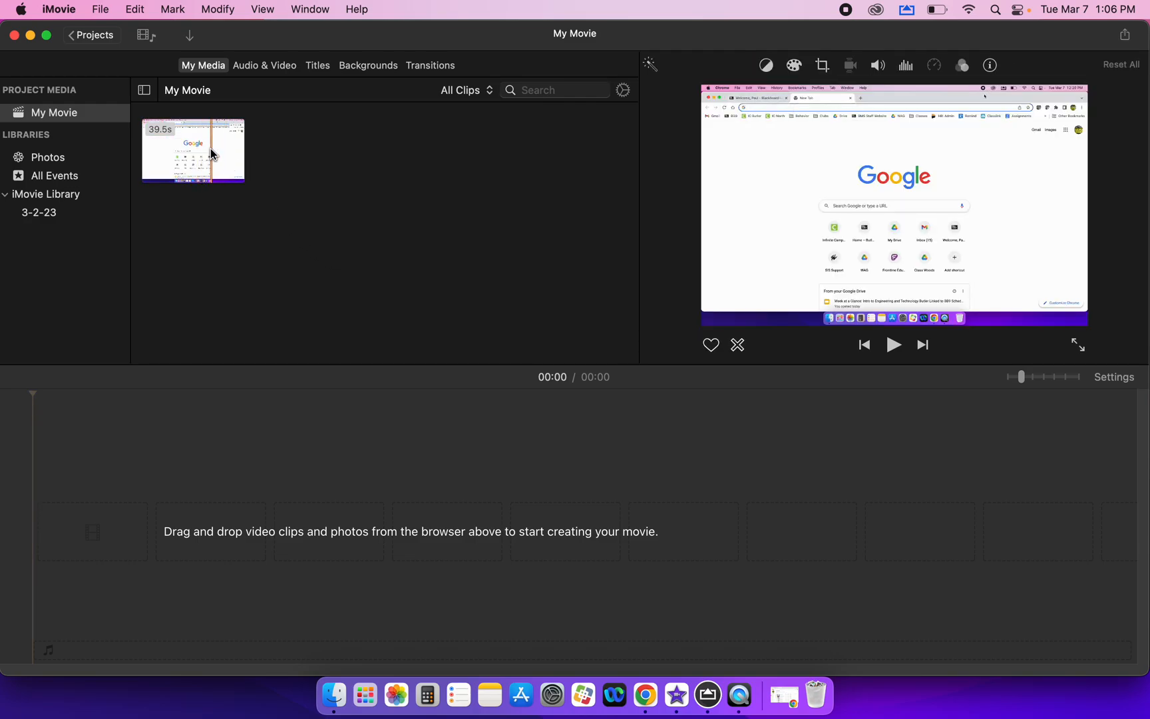
pyautogui.moveTo(210, 154); pyautogui.dragTo(76, 524)
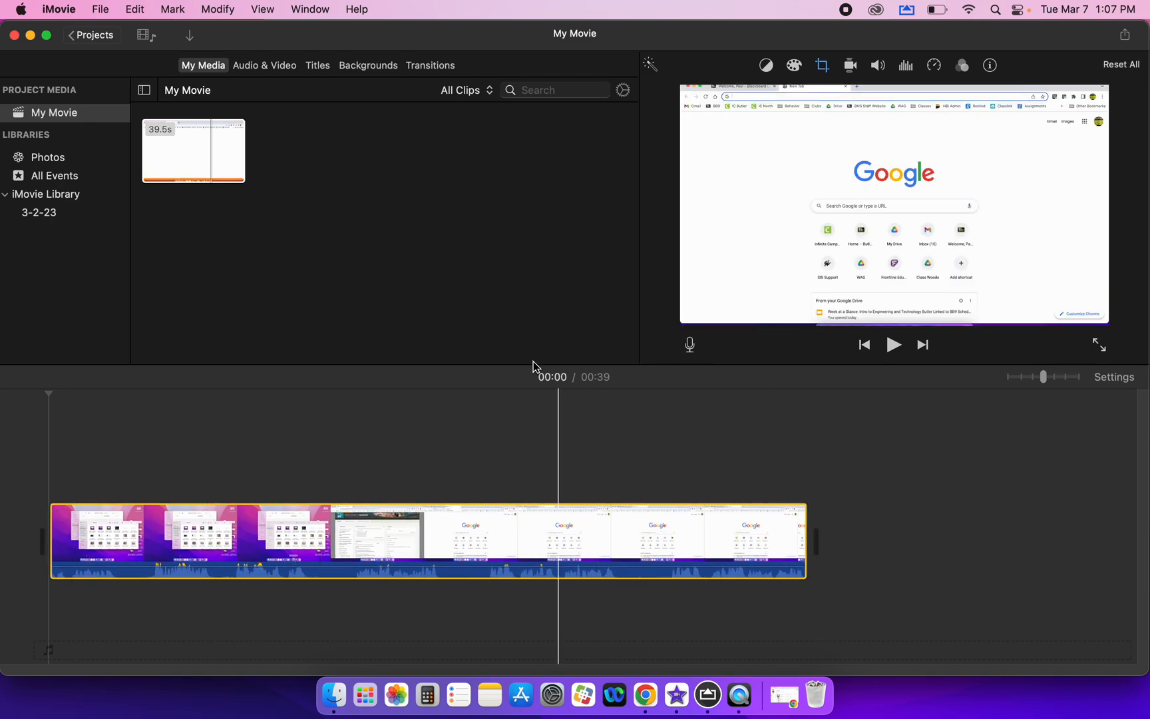
# - Import the Renaming QuickTime Videos file from the Desktop into the project media
pyautogui.click(362, 164)
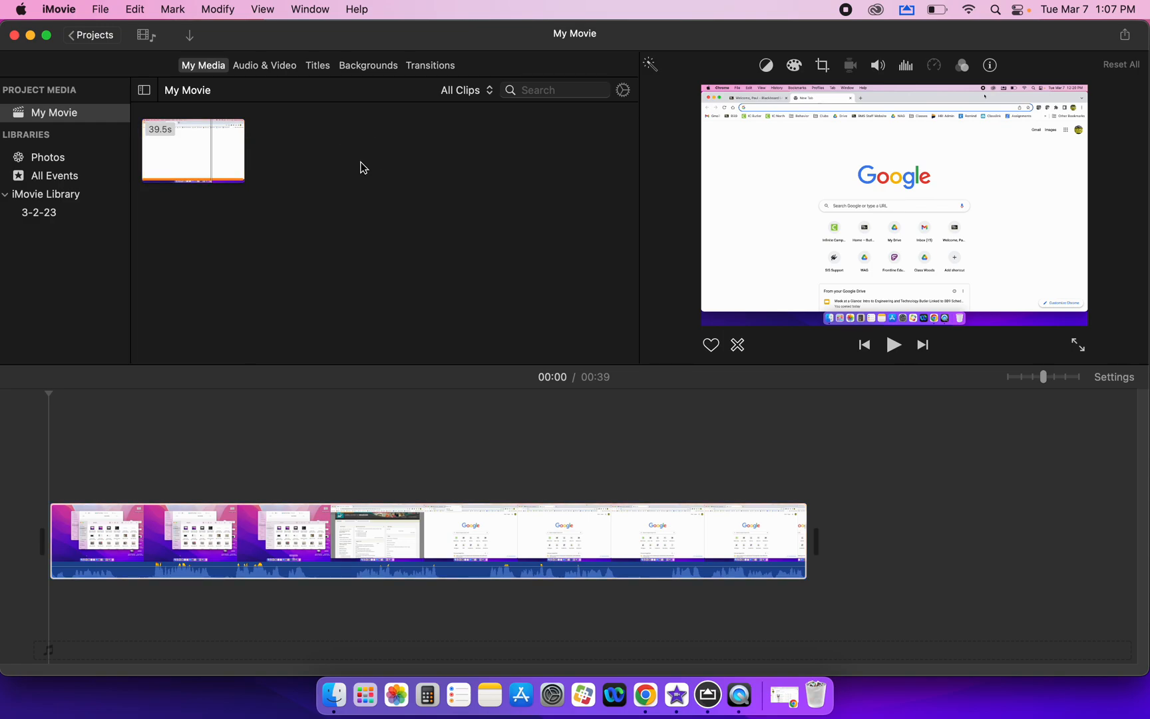
pyautogui.rightClick(362, 165)
pyautogui.click(303, 160)
pyautogui.click(101, 8)
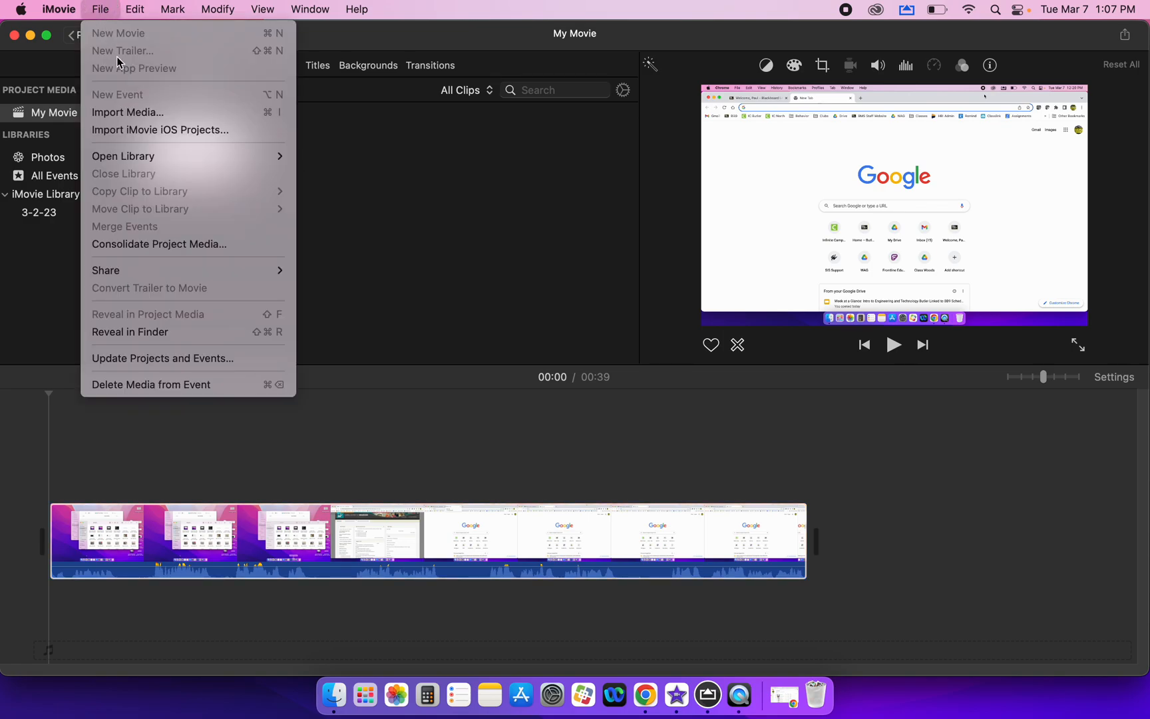
pyautogui.click(141, 113)
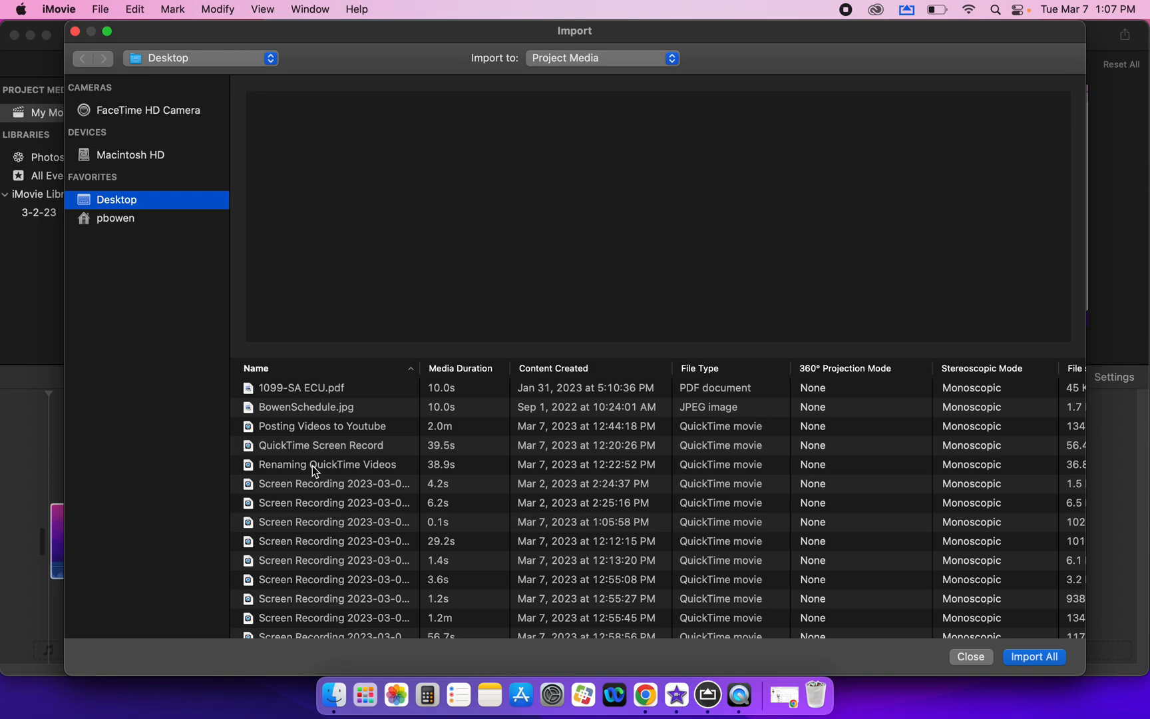
pyautogui.click(311, 465)
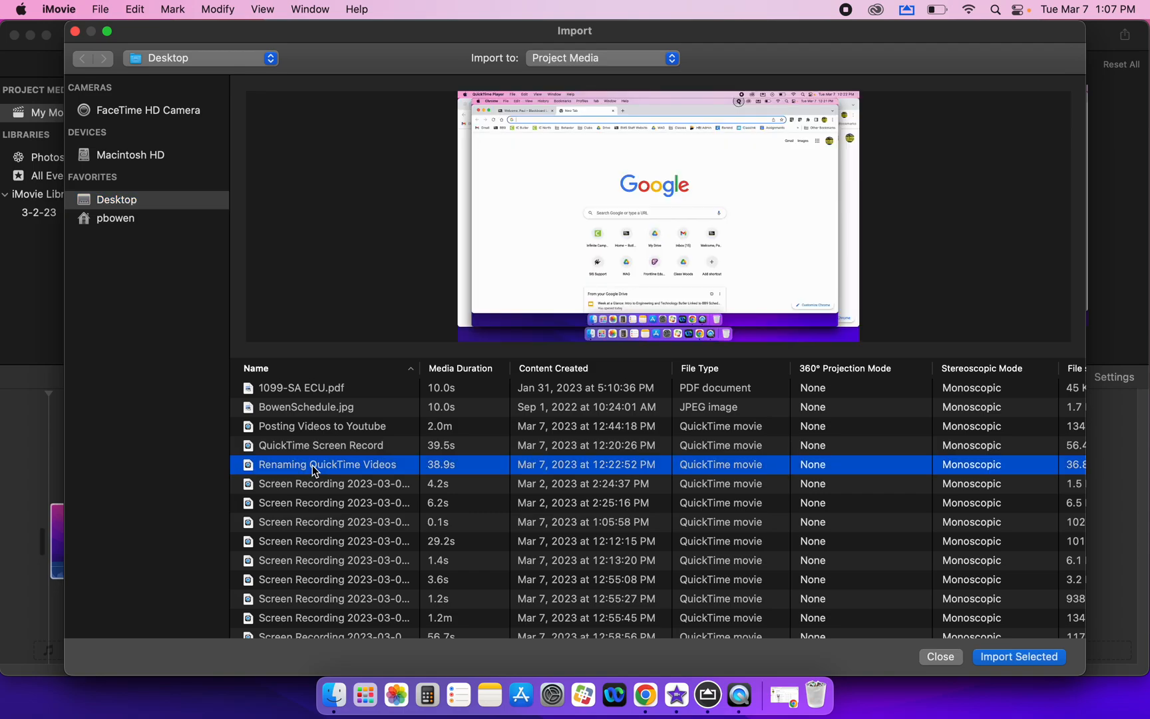
pyautogui.click(1019, 657)
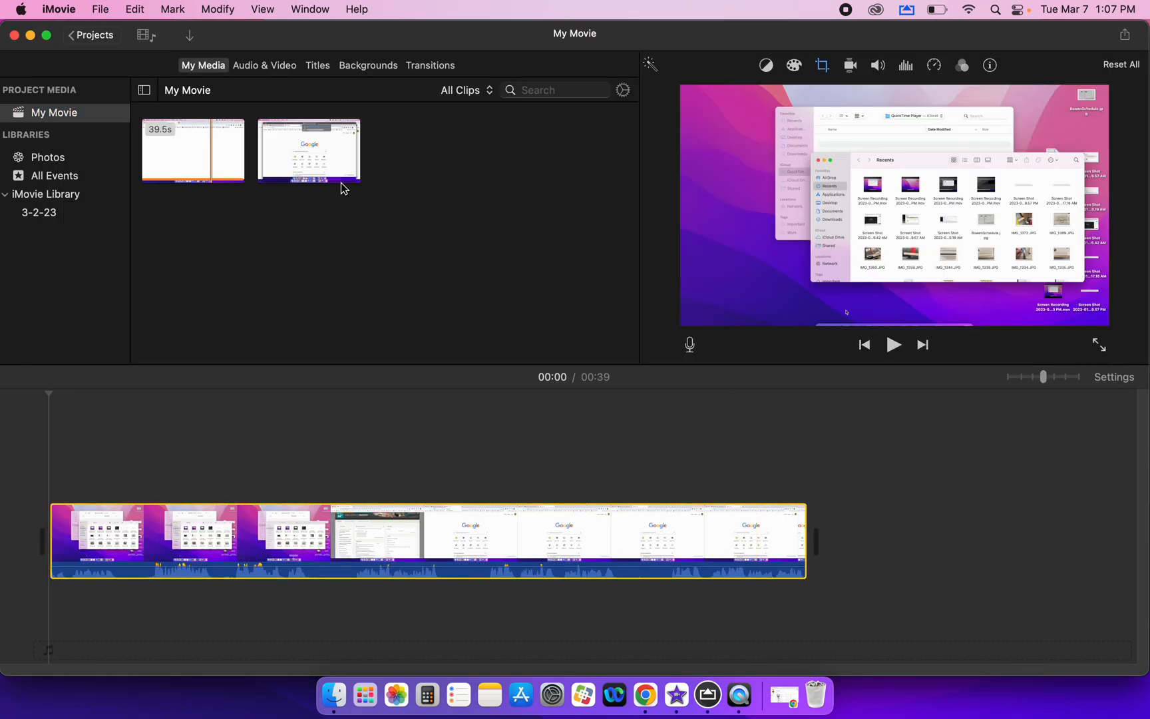
# - Add the imported Renaming QuickTime Videos clip to the timeline after the existing clip
pyautogui.click(284, 148)
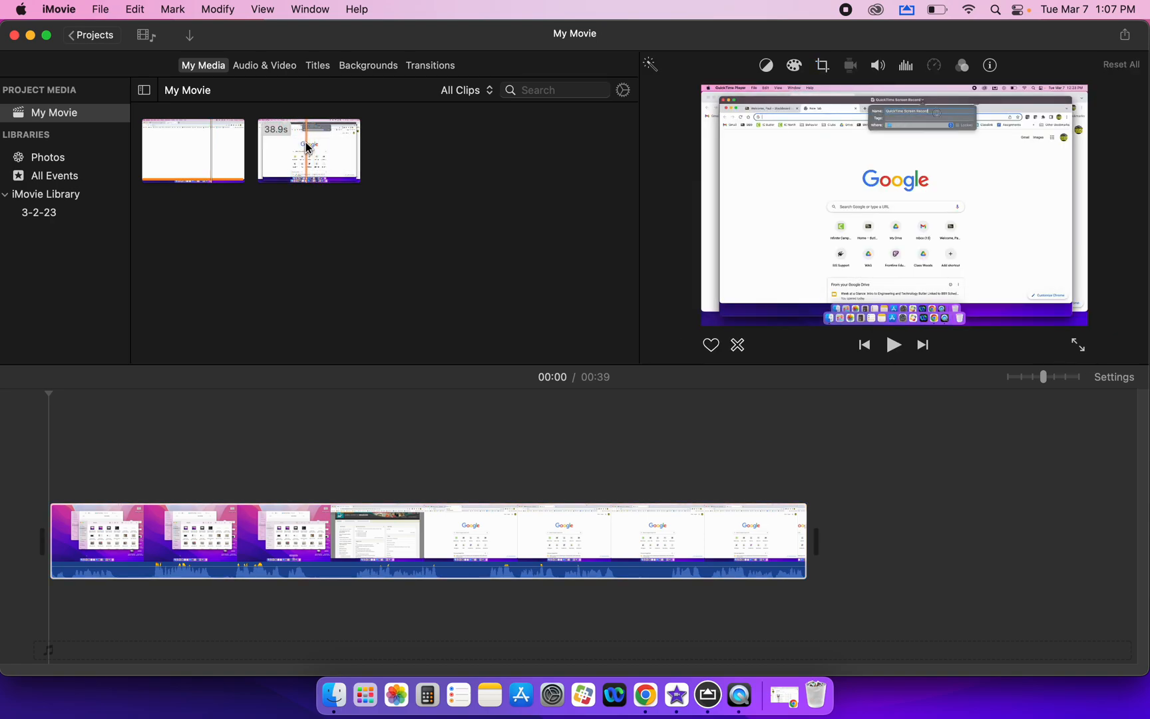
pyautogui.moveTo(306, 147); pyautogui.dragTo(825, 546)
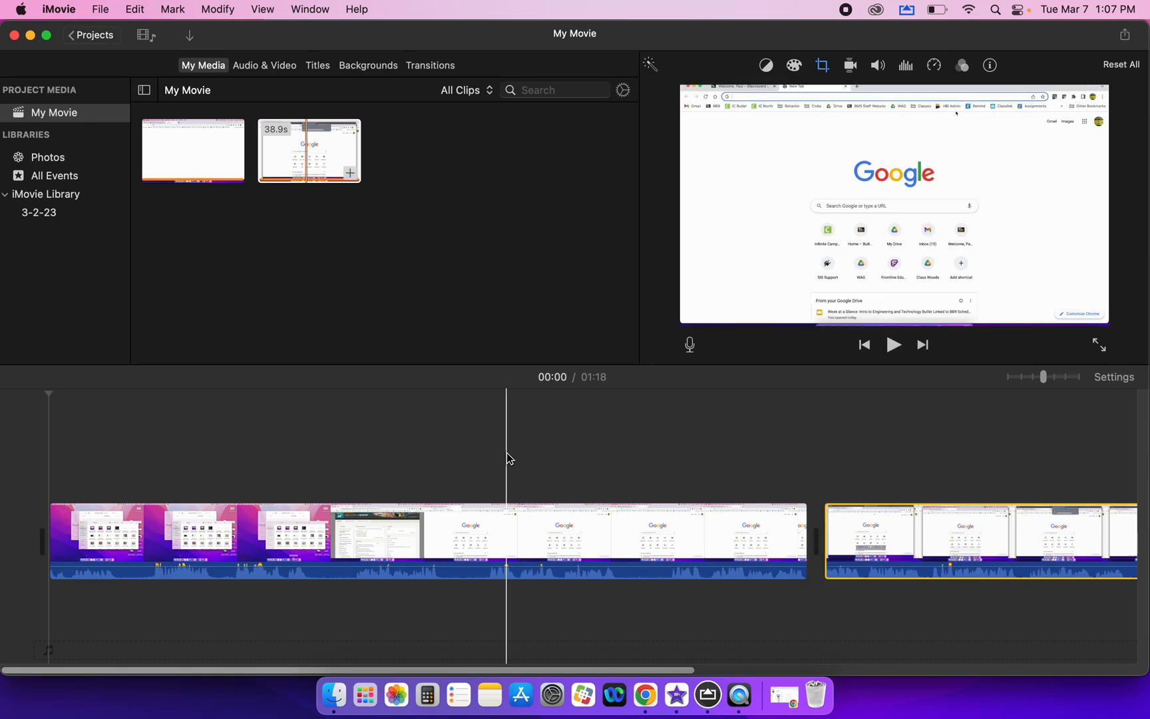
pyautogui.click(261, 140)
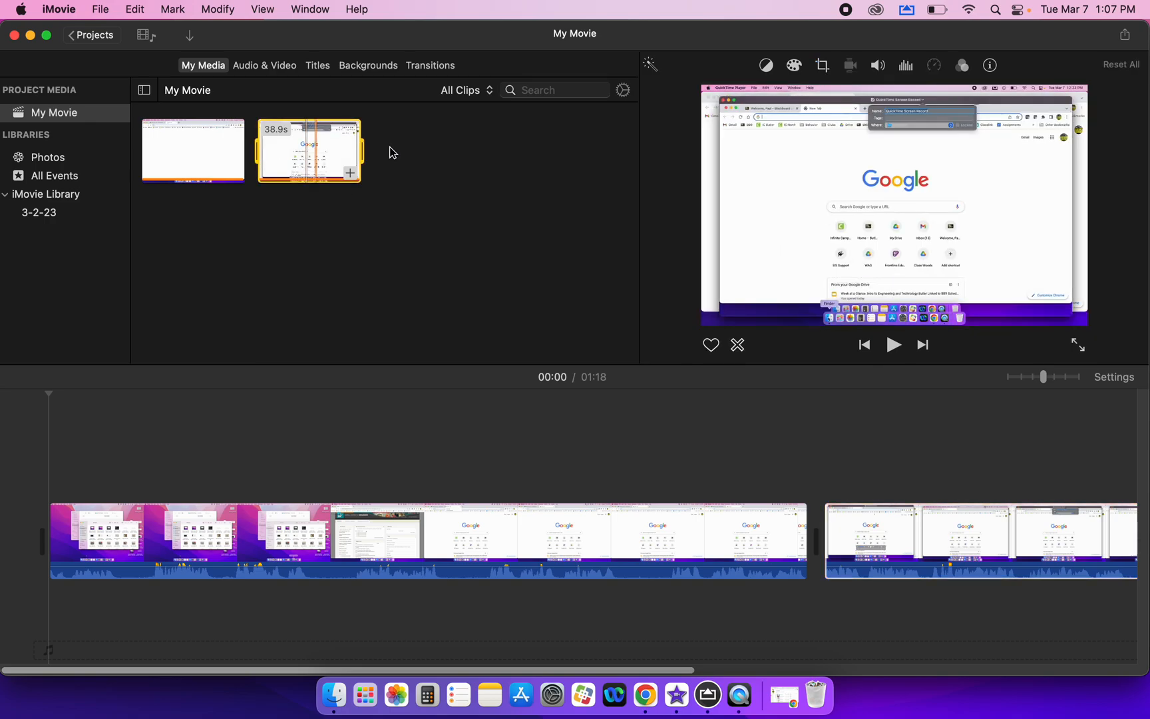
# - Add IMG_1565 3.MOV from the Downloads folder to the project media and place it at the start of the timeline
pyautogui.click(30, 36)
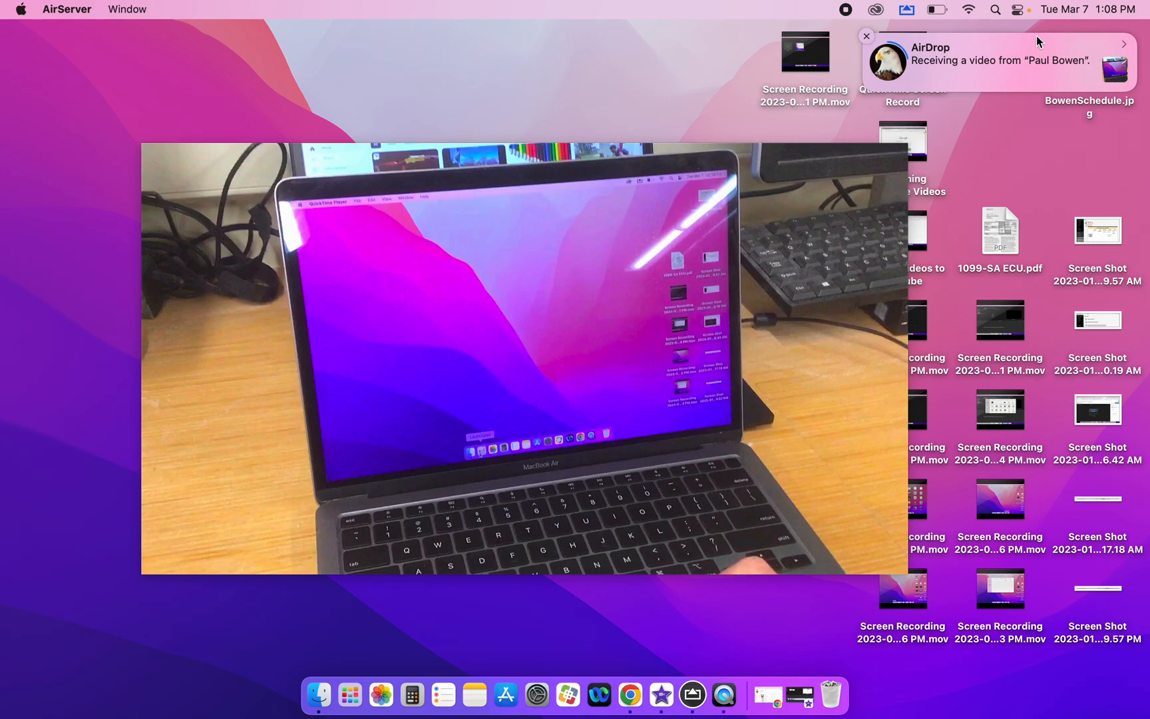
pyautogui.click(661, 696)
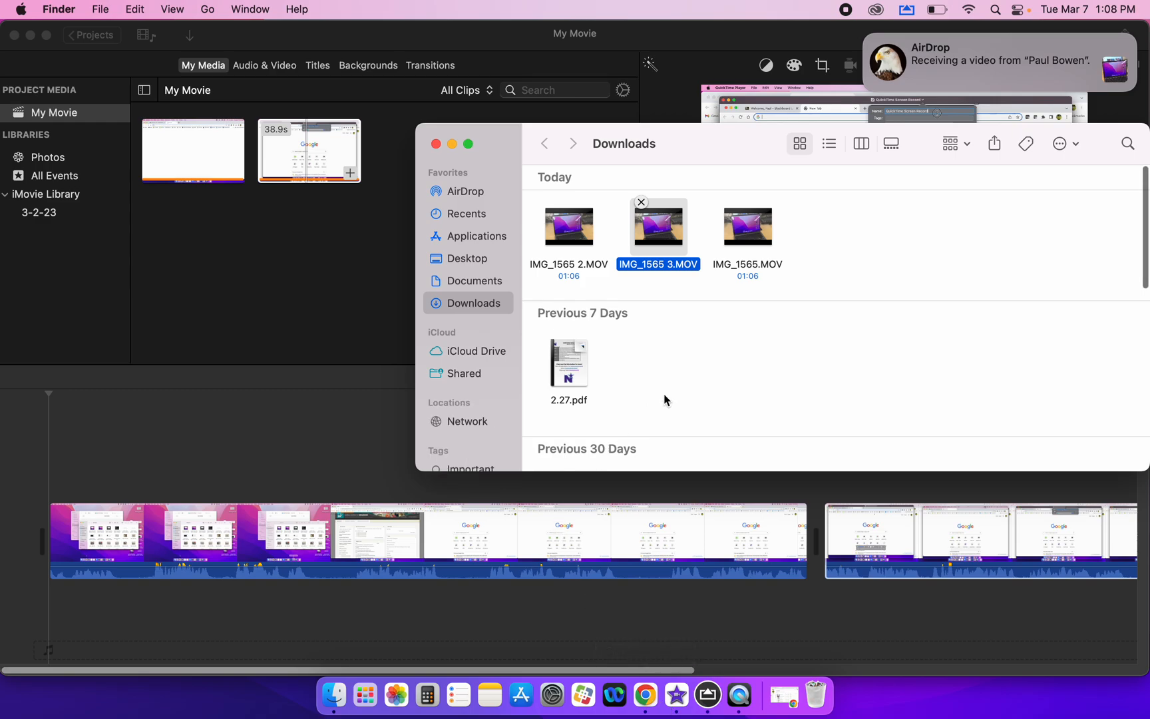
pyautogui.moveTo(666, 228); pyautogui.dragTo(338, 228)
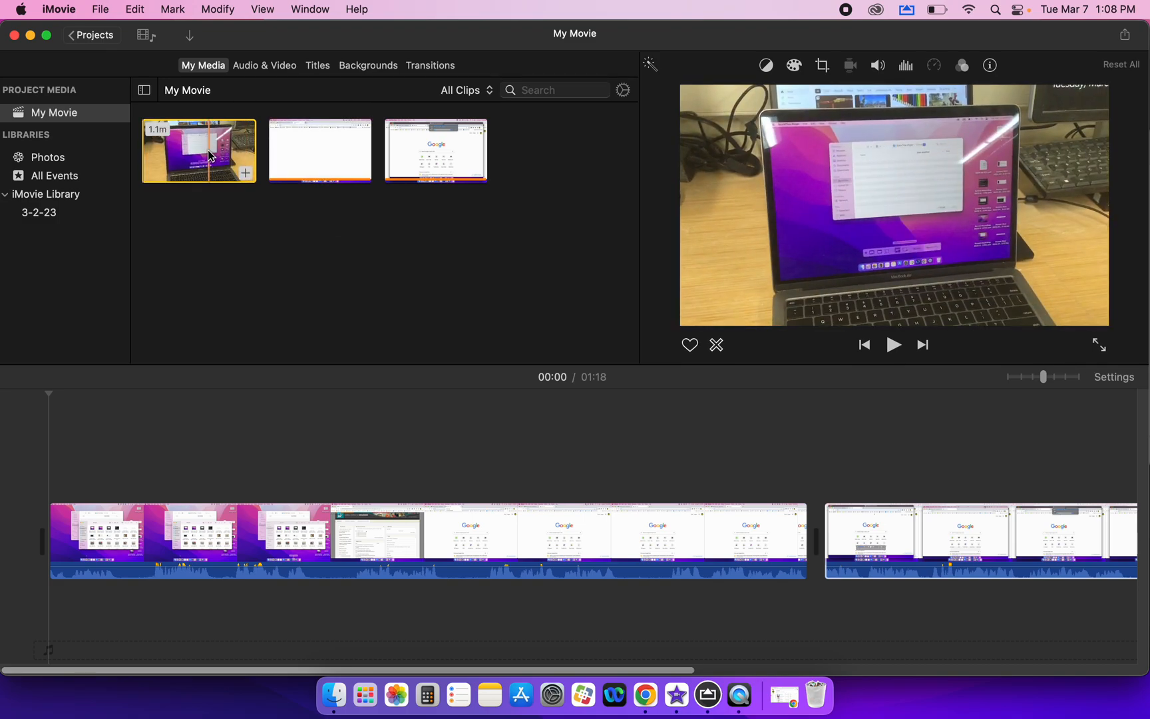
pyautogui.moveTo(209, 155); pyautogui.dragTo(45, 544)
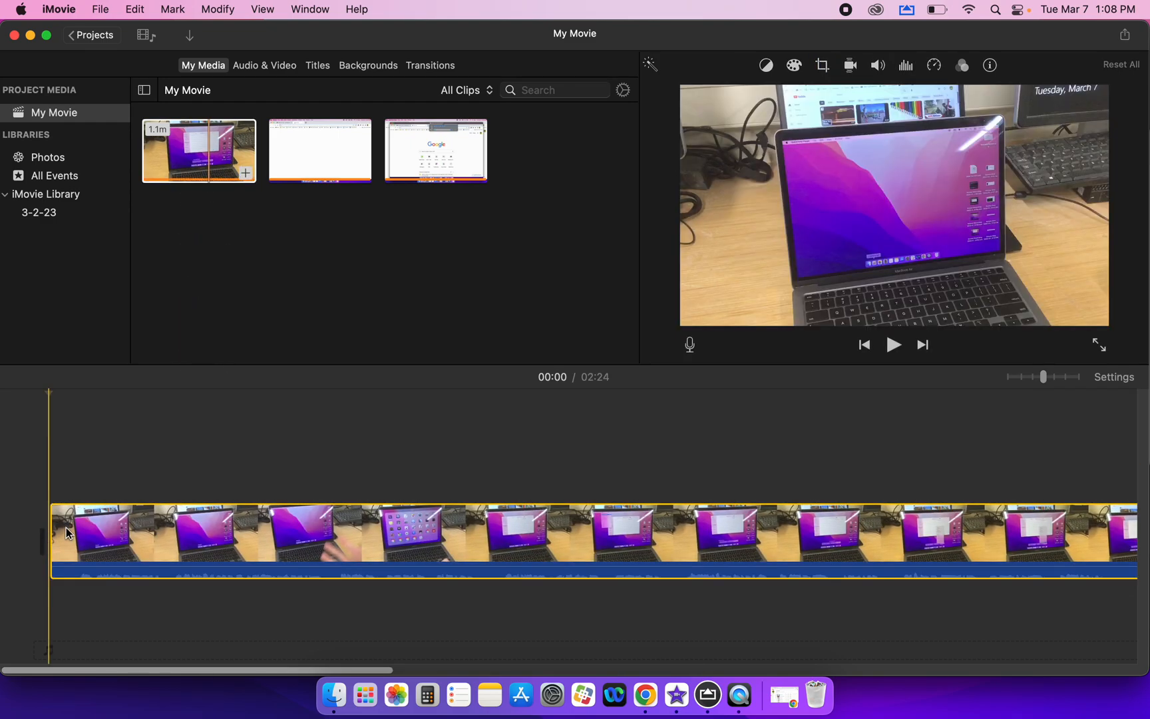
# - Play and skim the movie from its start past the join between the first and second clips
pyautogui.click(893, 345)
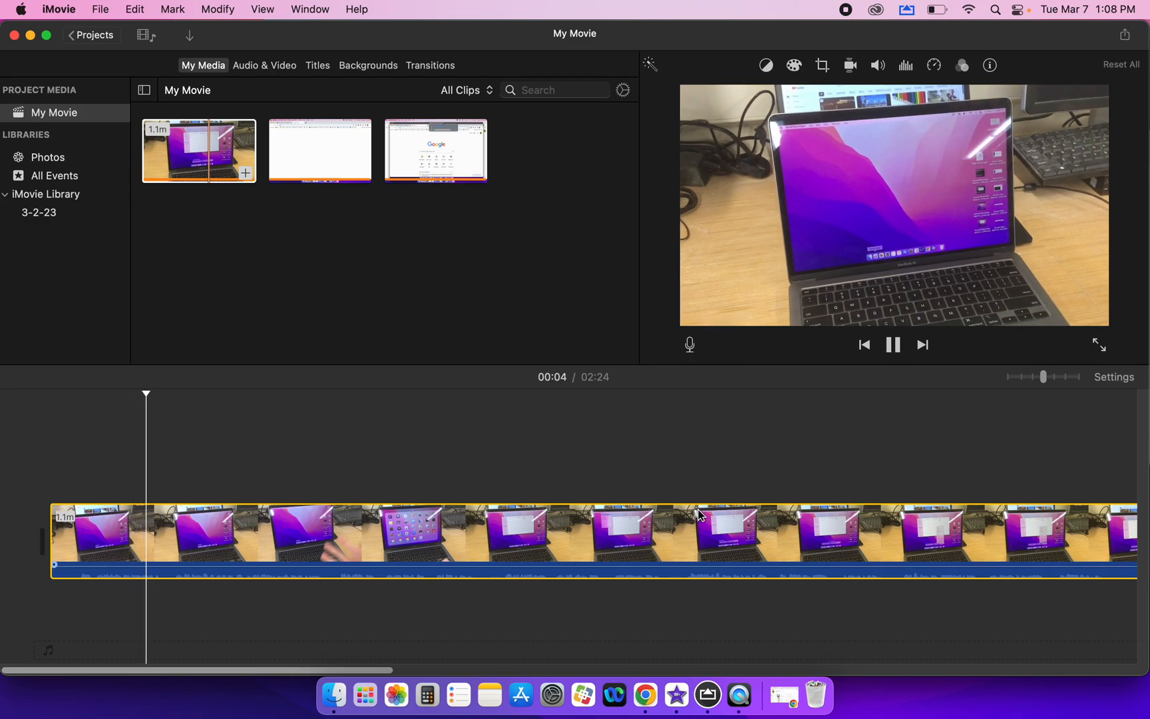
pyautogui.click(683, 446)
pyautogui.click(862, 443)
pyautogui.hscroll(5, 950, 441)
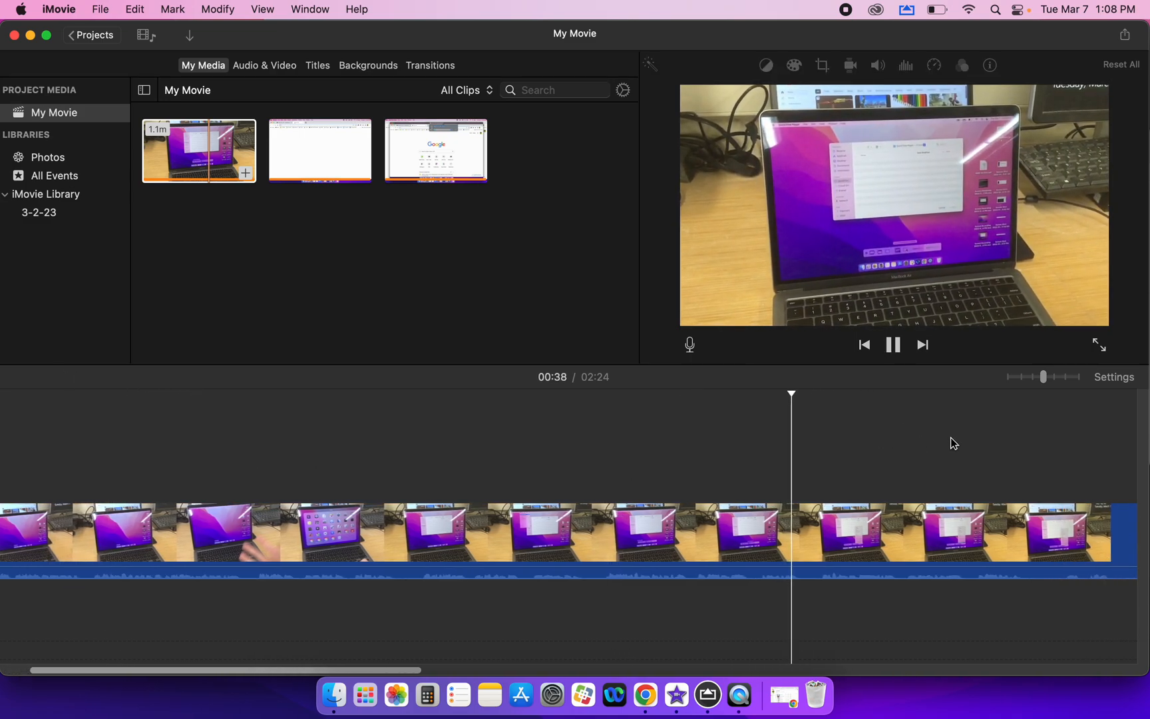
pyautogui.hscroll(5, 950, 437)
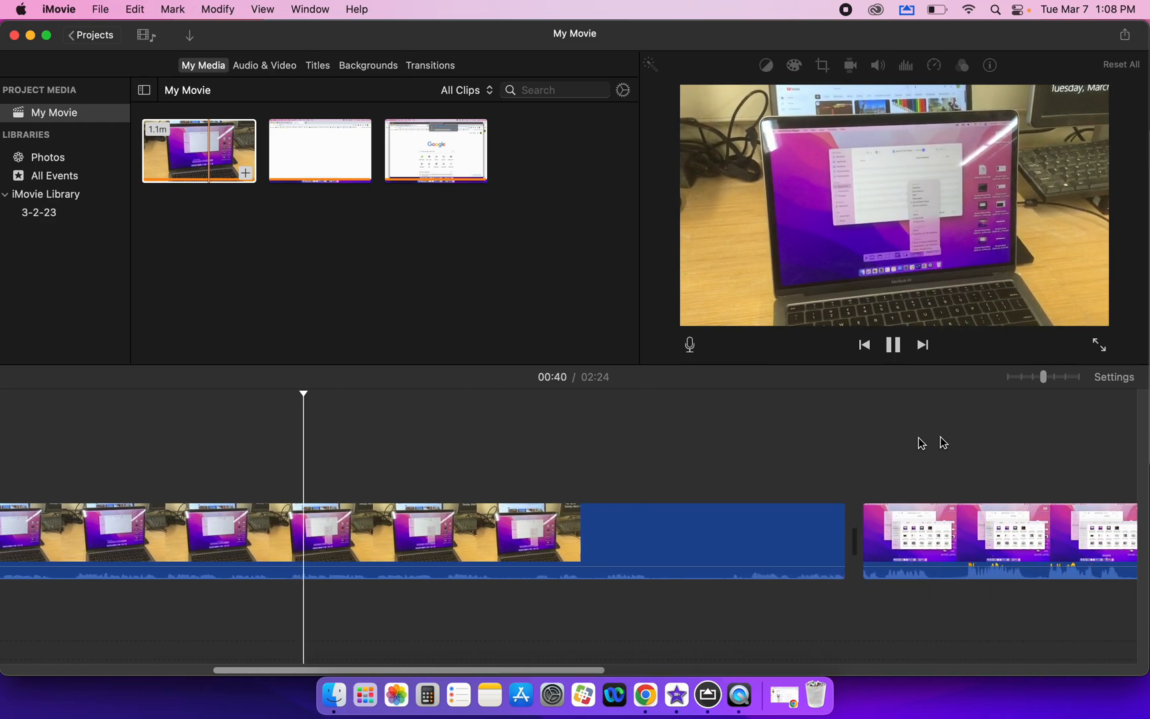
pyautogui.click(814, 416)
pyautogui.click(688, 415)
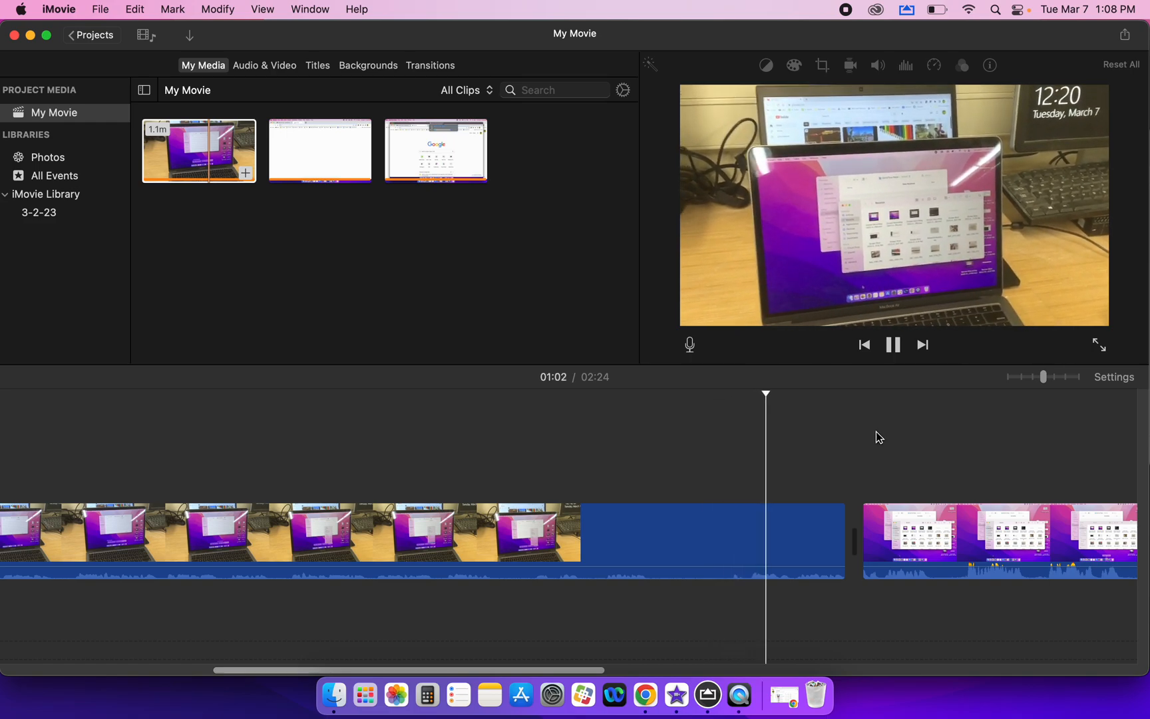
pyautogui.click(894, 345)
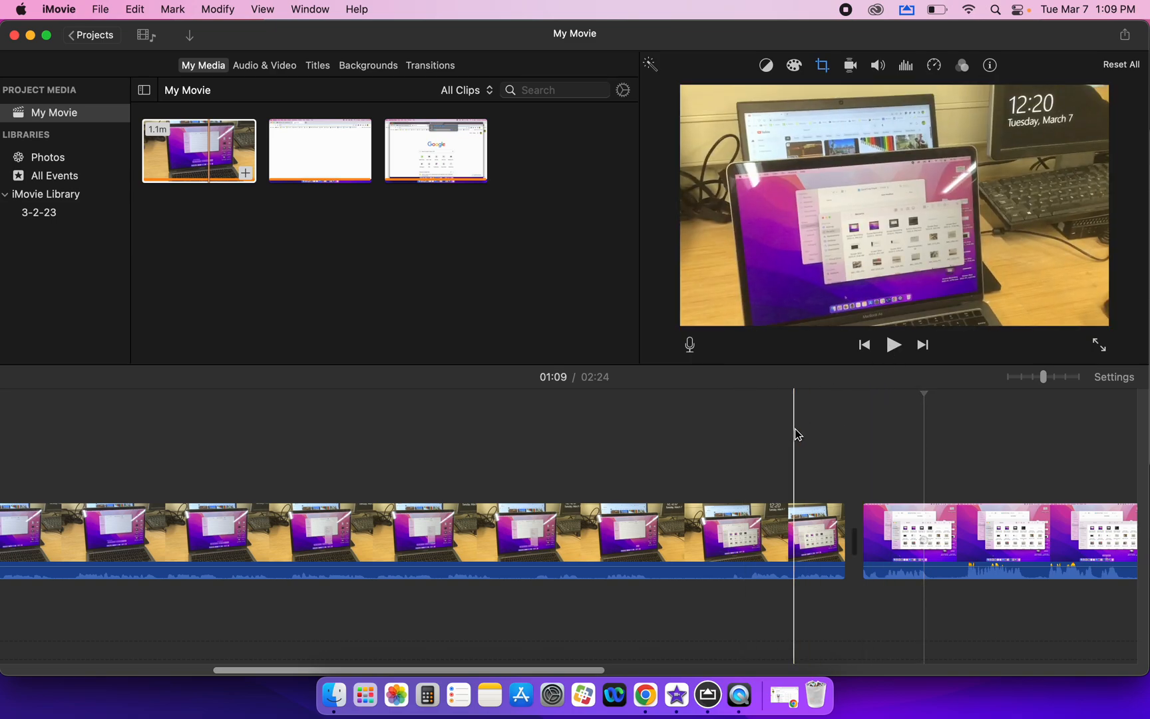
# - Replay the join between the first two clips and split the second clip at 01:10
pyautogui.click(661, 433)
pyautogui.click(894, 354)
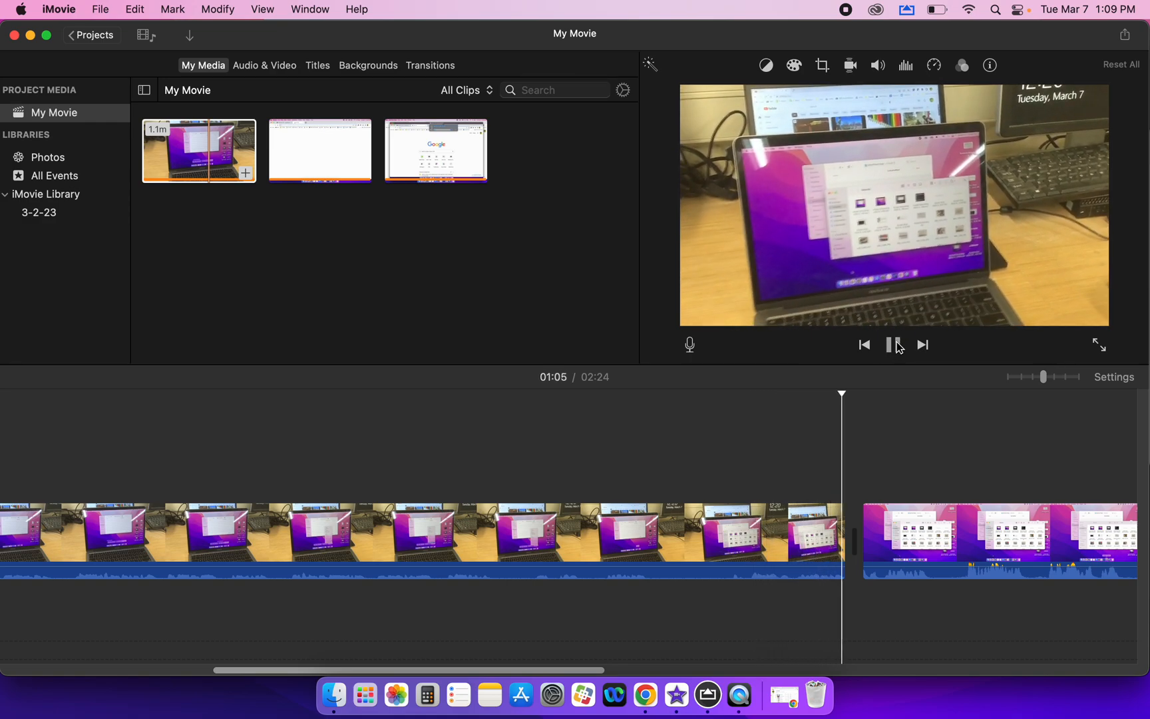
pyautogui.click(898, 347)
pyautogui.click(897, 353)
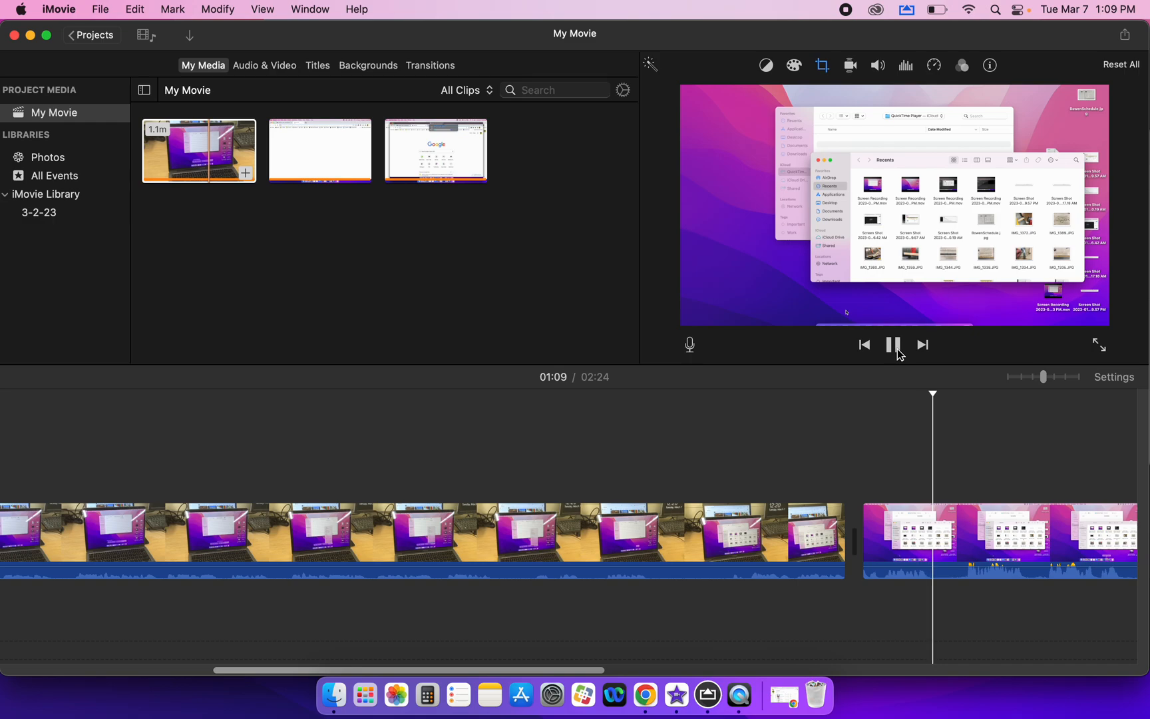
pyautogui.click(894, 344)
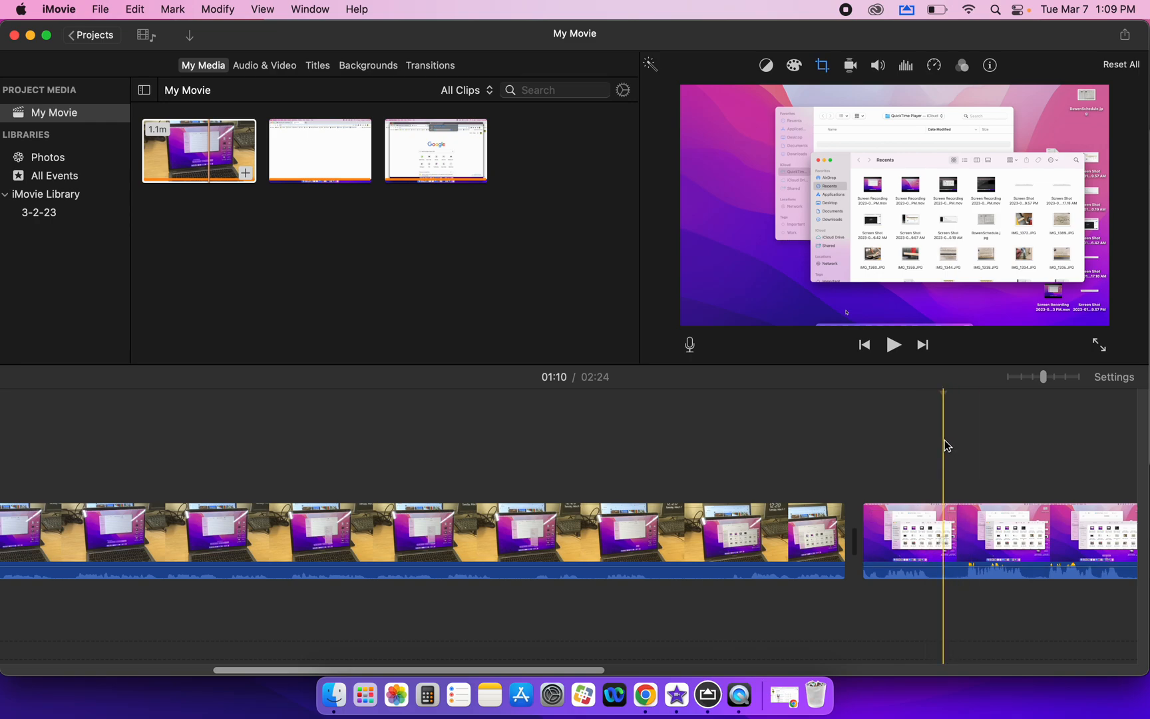
pyautogui.rightClick(943, 526)
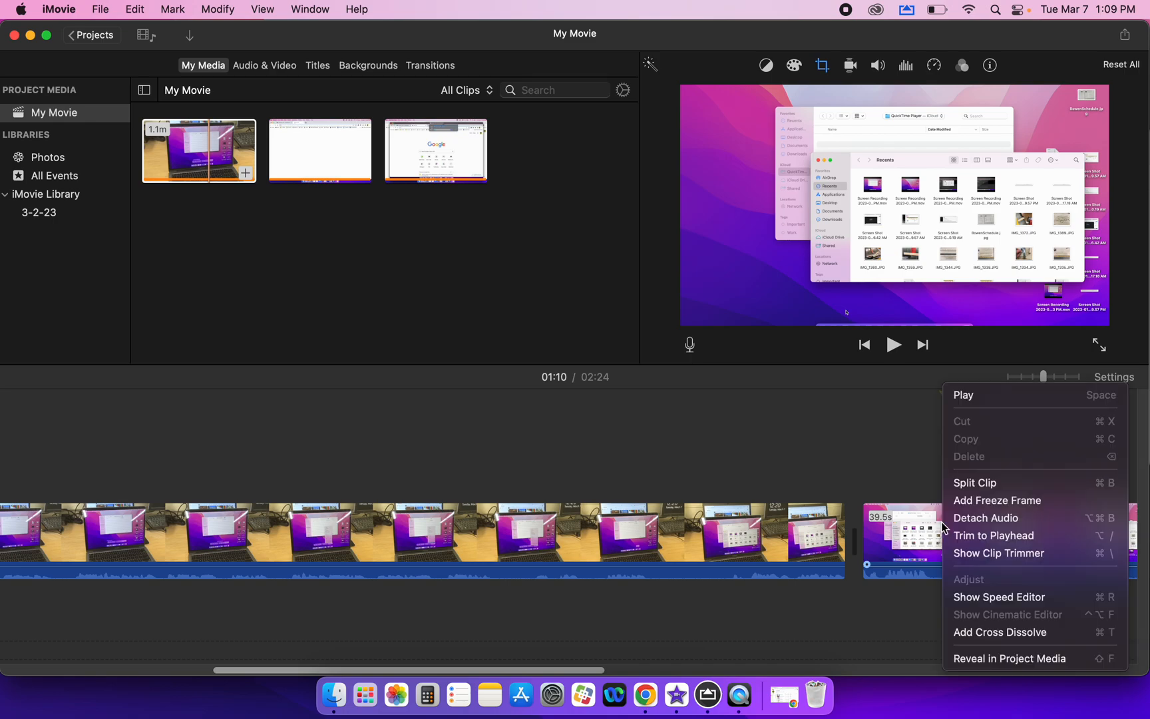
pyautogui.click(981, 484)
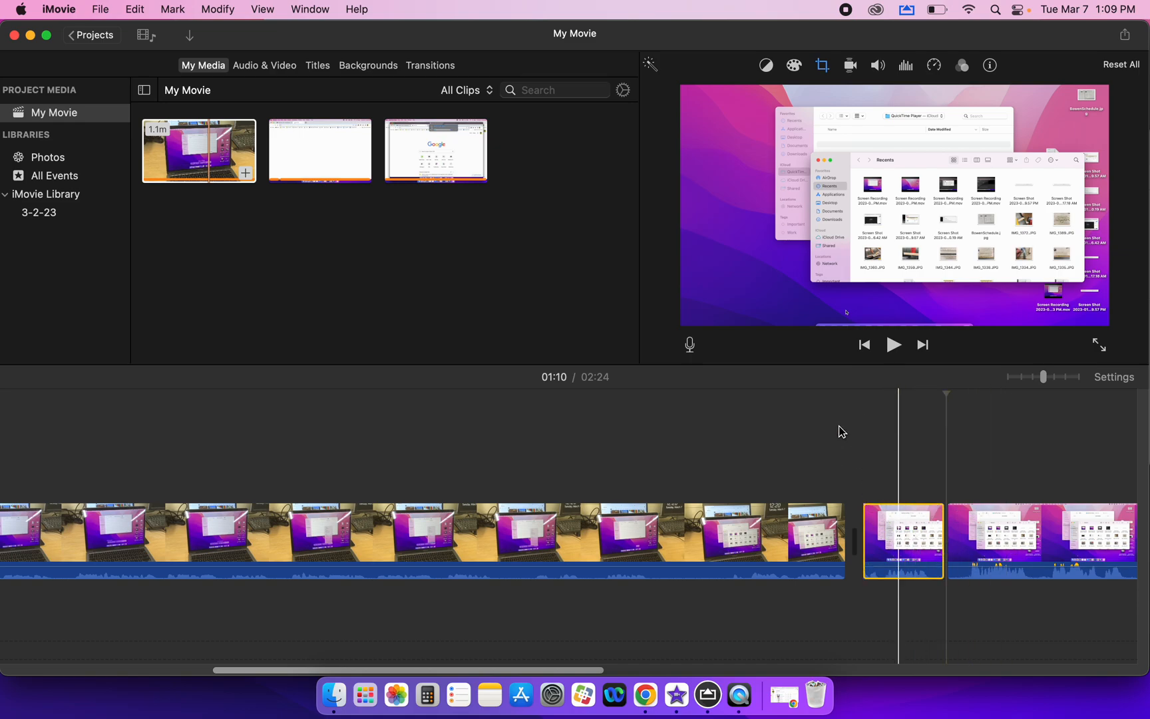
# - Delete the short segment split off the beginning of the second clip
pyautogui.click(900, 527)
pyautogui.moveTo(900, 527); pyautogui.dragTo(823, 484)
pyautogui.press('Delete')
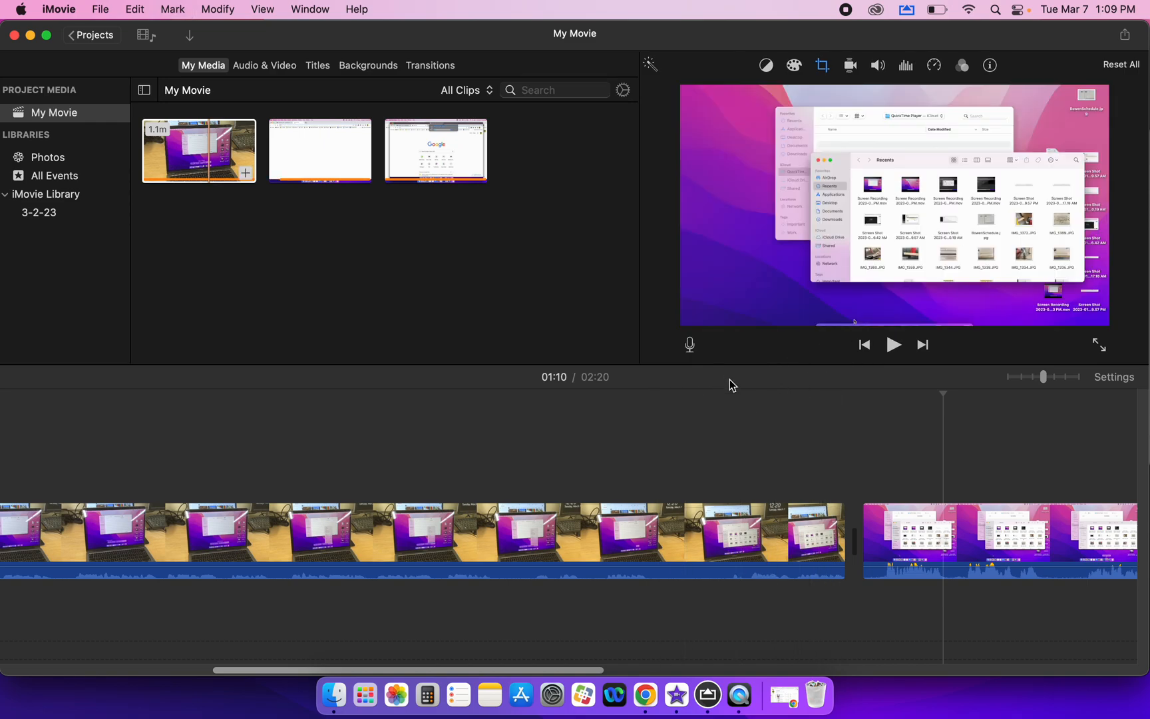
# - Play the join between the first two clips from 01:00 and check the timeline through to its end
pyautogui.click(718, 452)
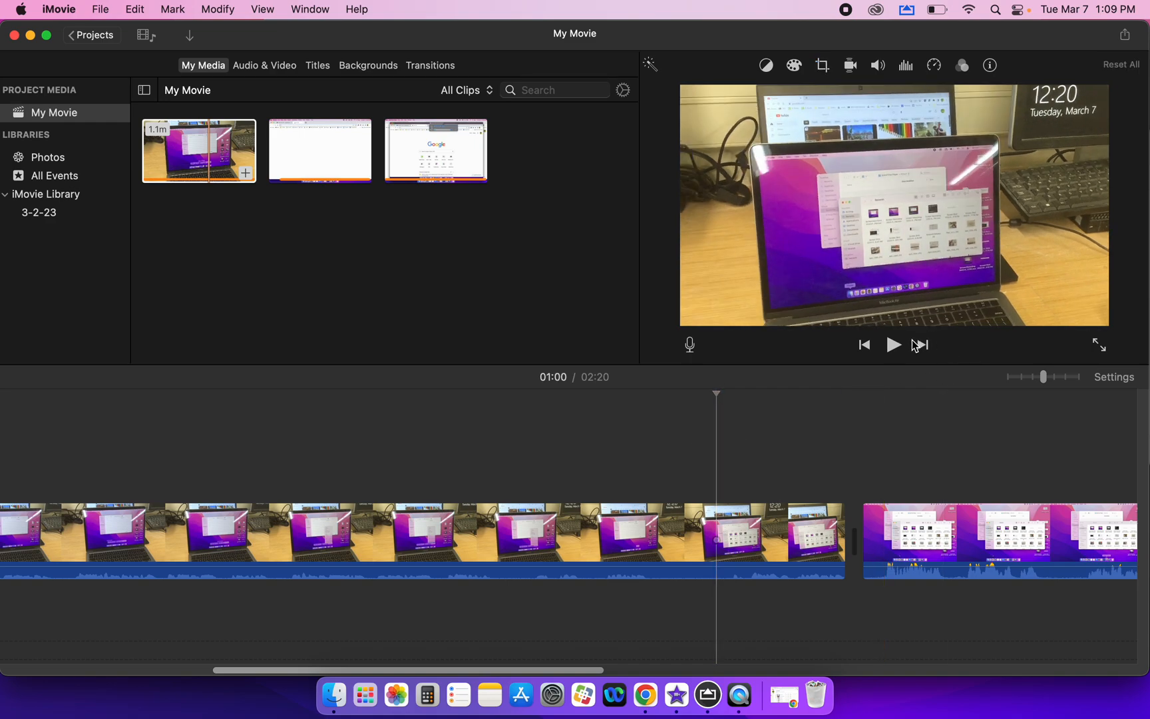
pyautogui.click(893, 345)
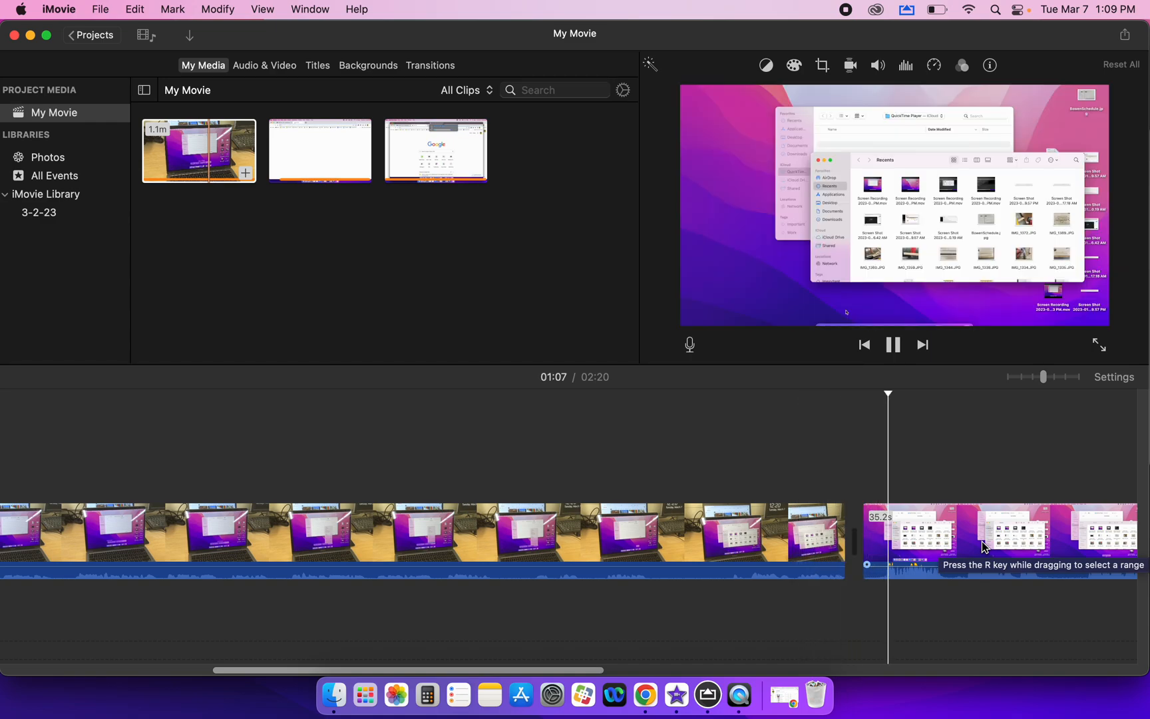
pyautogui.click(893, 344)
pyautogui.hscroll(5, 932, 533)
pyautogui.hscroll(15, 940, 561)
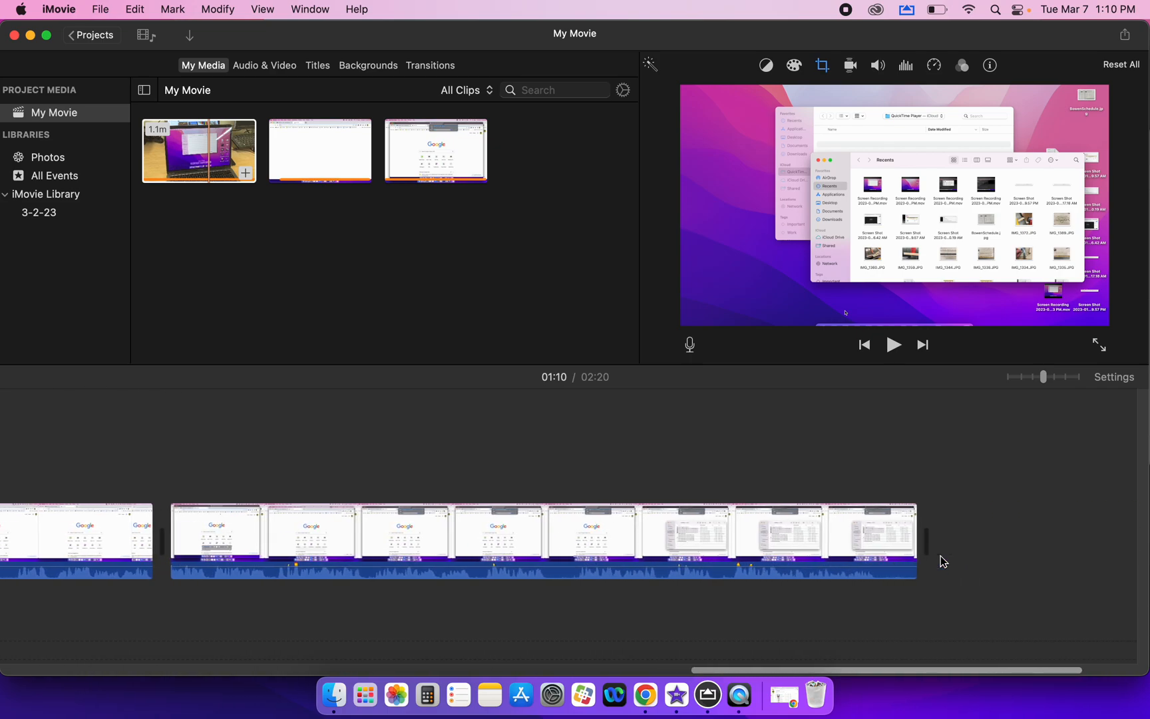
pyautogui.hscroll(-20, 941, 562)
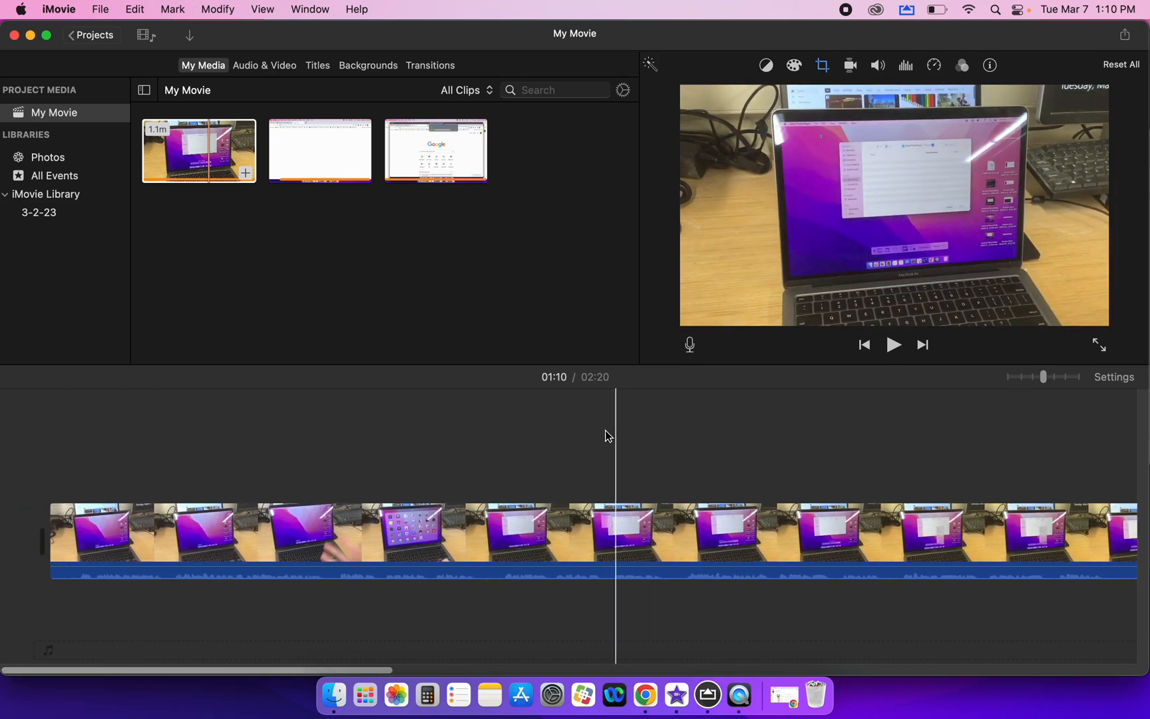
pyautogui.click(346, 116)
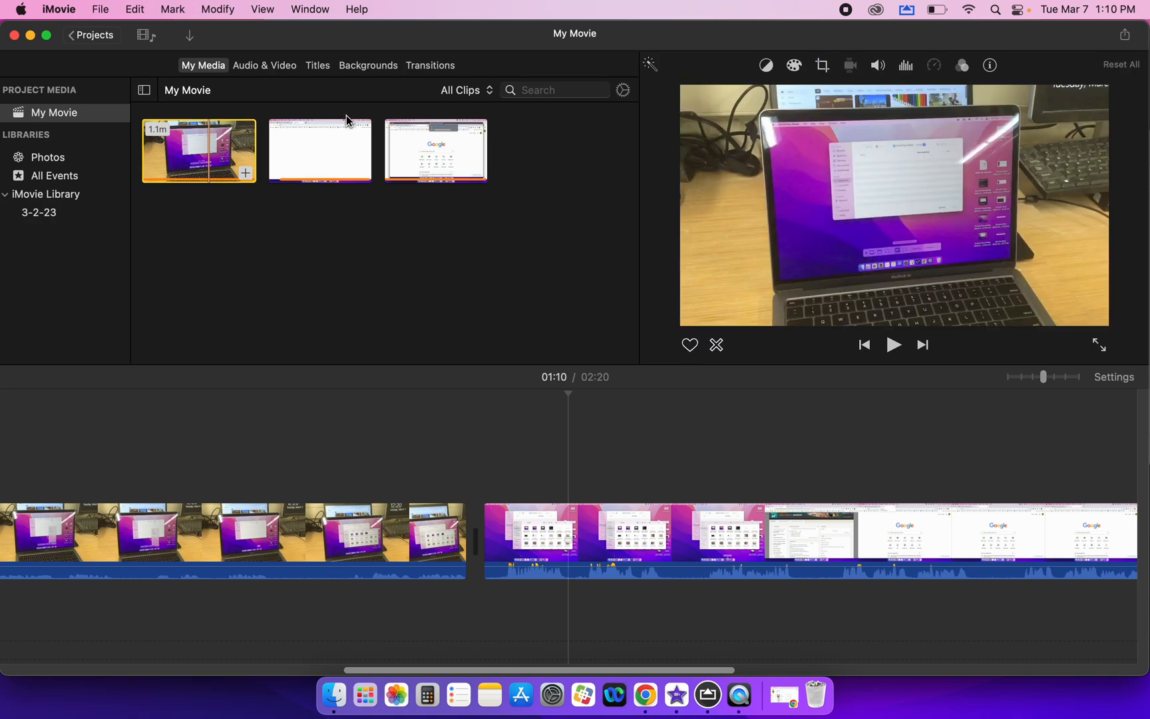
pyautogui.click(277, 70)
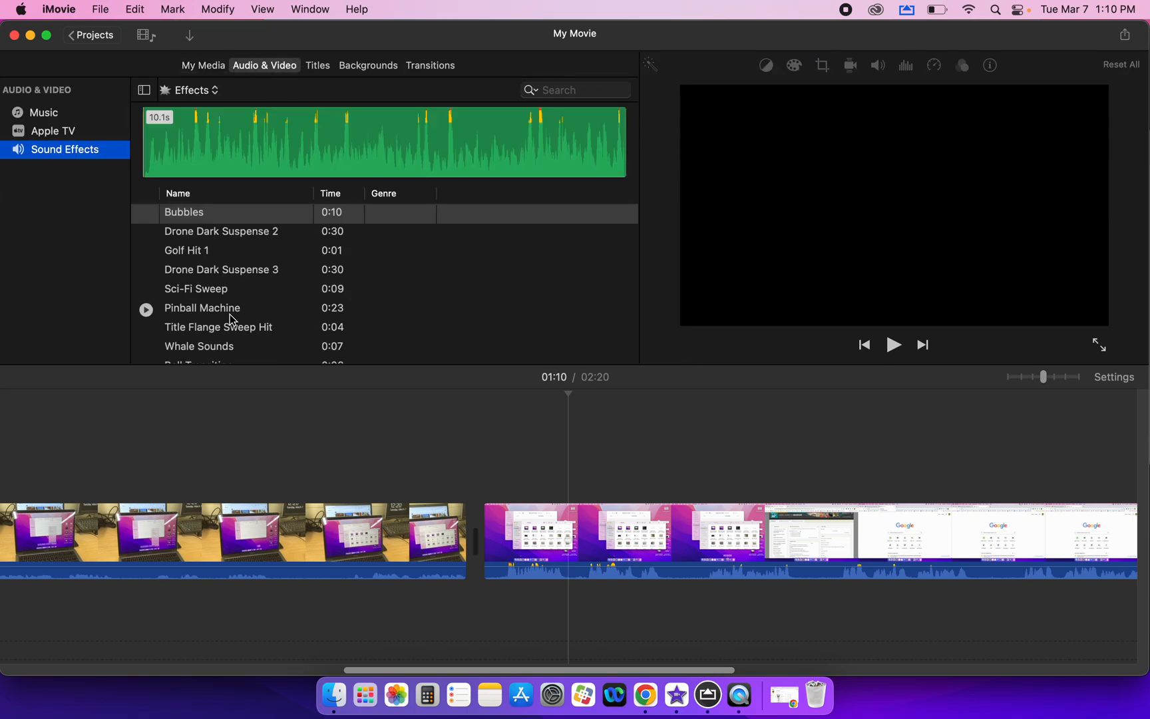
# - Add a Slide title at the very start of the movie, before the first clip
pyautogui.click(327, 66)
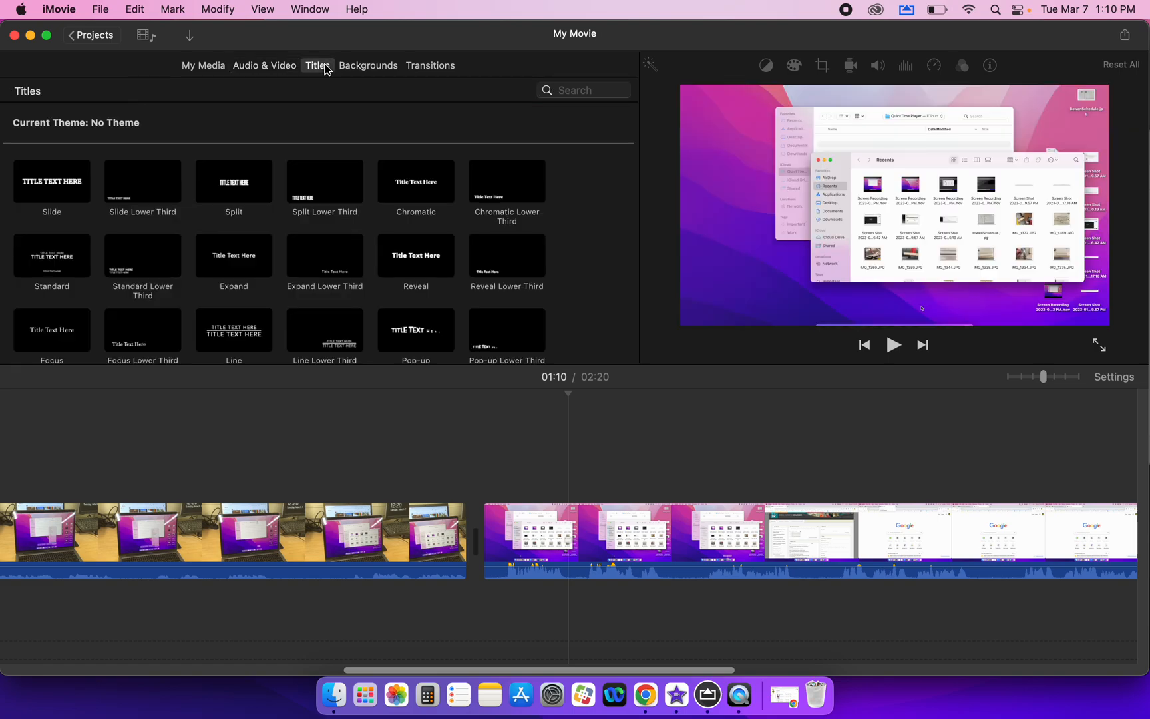
pyautogui.click(65, 188)
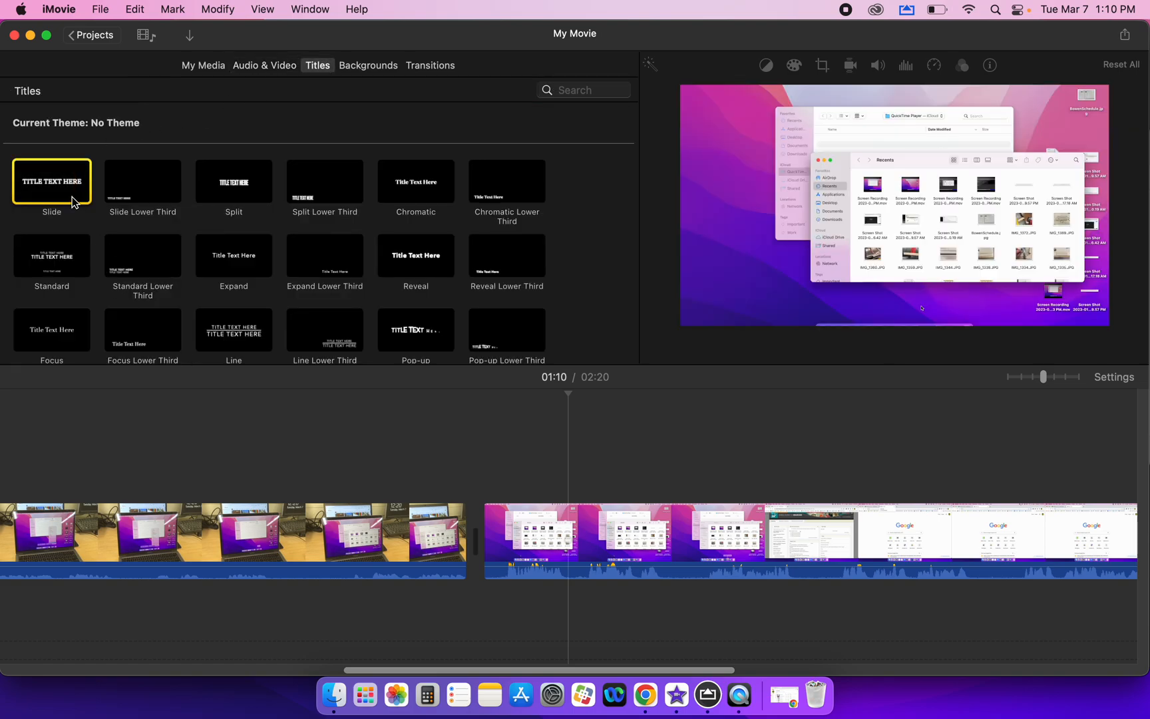
pyautogui.hscroll(-5, 246, 591)
pyautogui.hscroll(-3, 246, 591)
pyautogui.moveTo(52, 182); pyautogui.dragTo(50, 533)
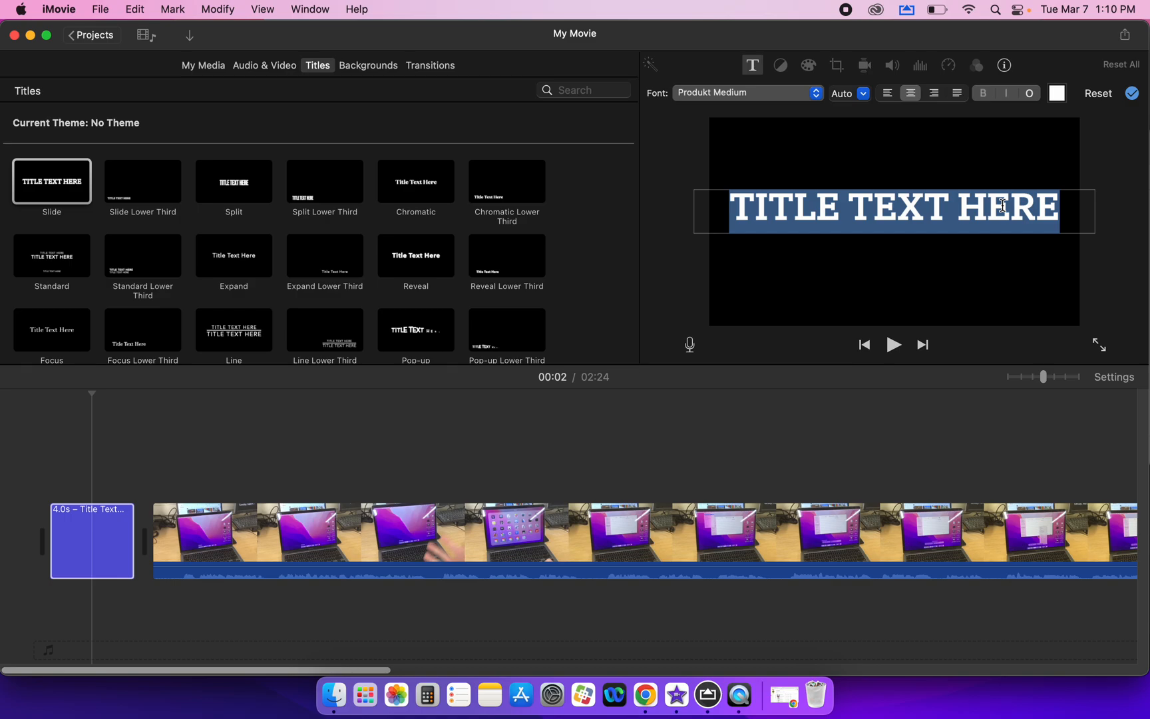
# - Replace the opening title's placeholder text with "THIS IS THE BEGINNING" and apply it
pyautogui.write('T')
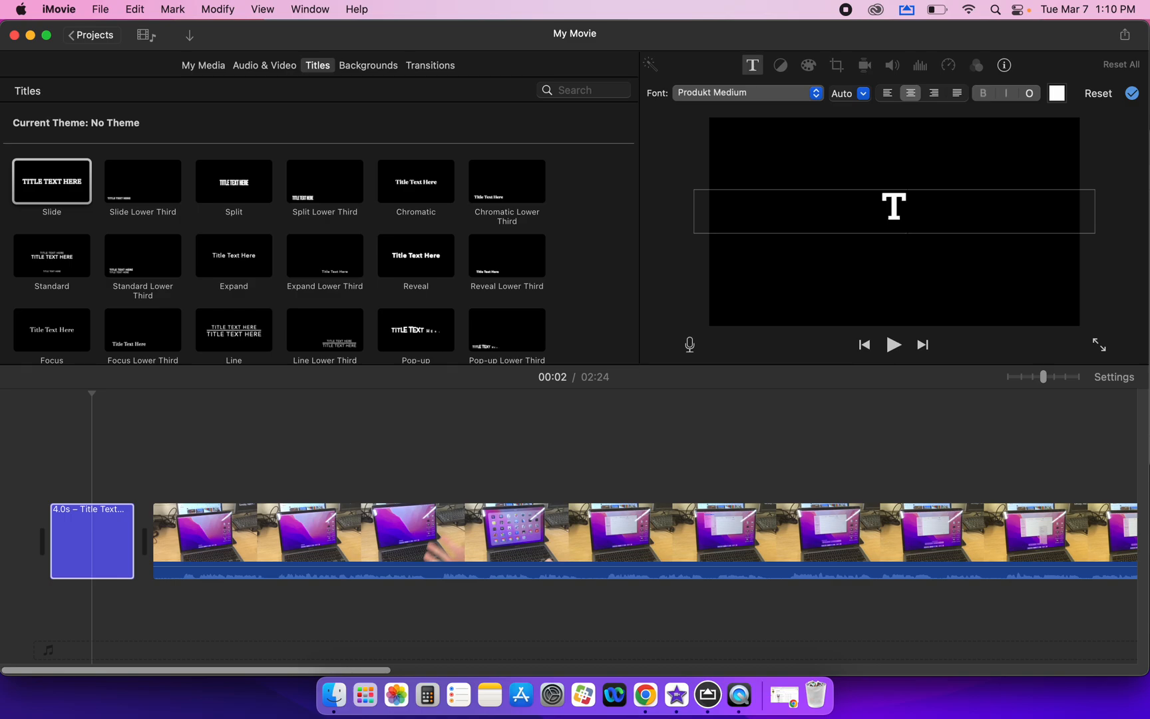
pyautogui.write('HIS IS THE B')
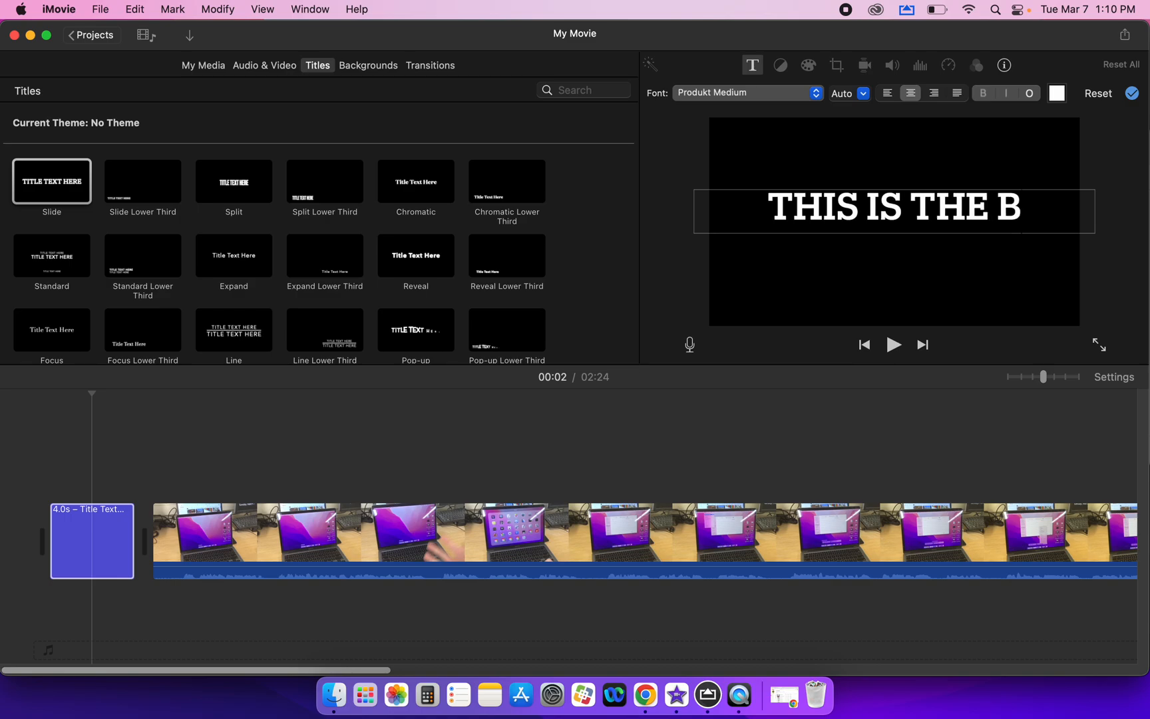
pyautogui.write('EGINNING')
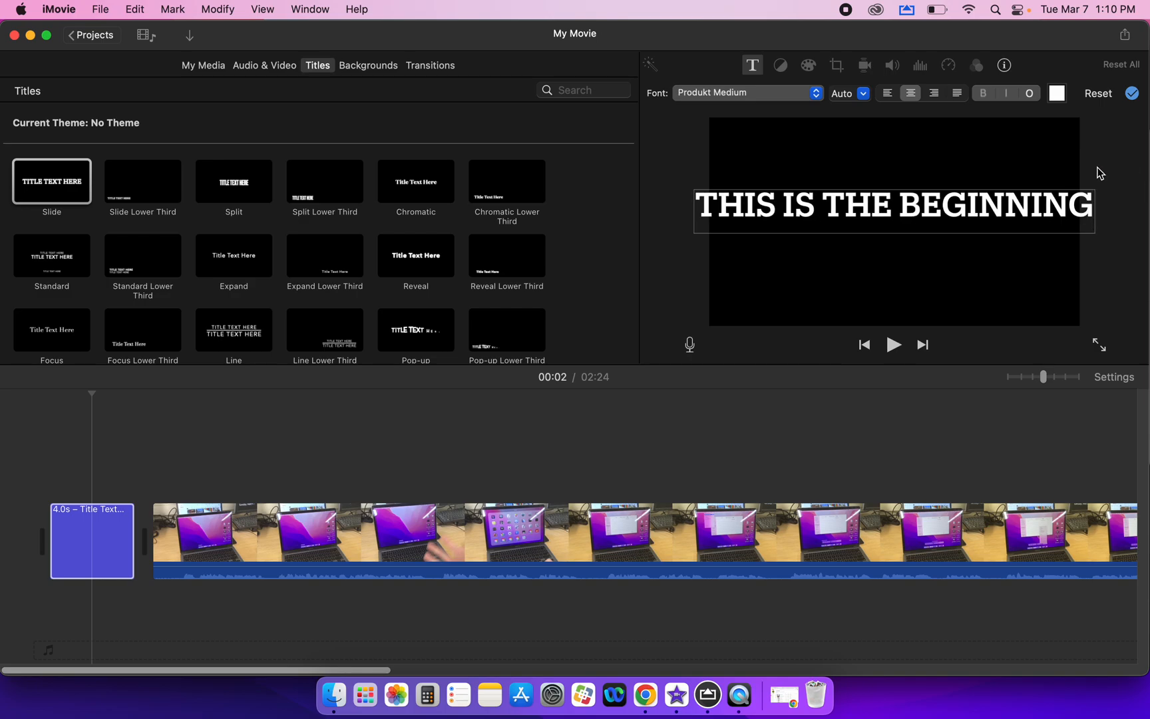
pyautogui.click(1137, 218)
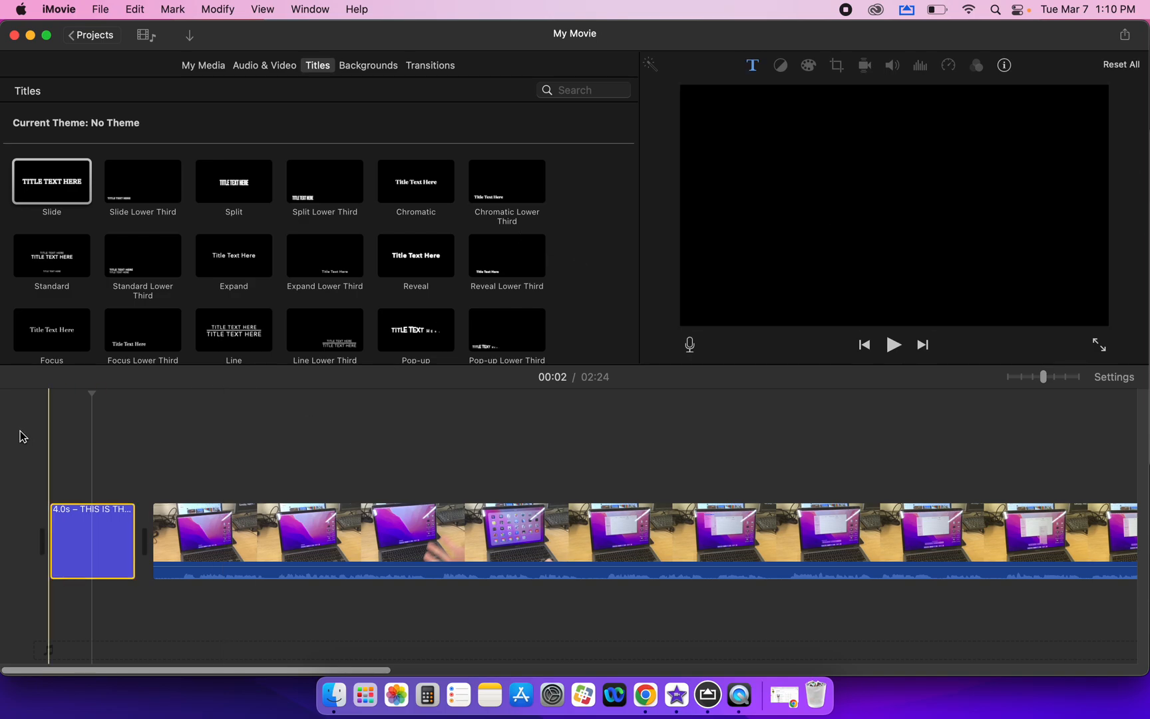
# - Play the movie from 00:00 through the opening title into the first clip, then pause
pyautogui.click(50, 429)
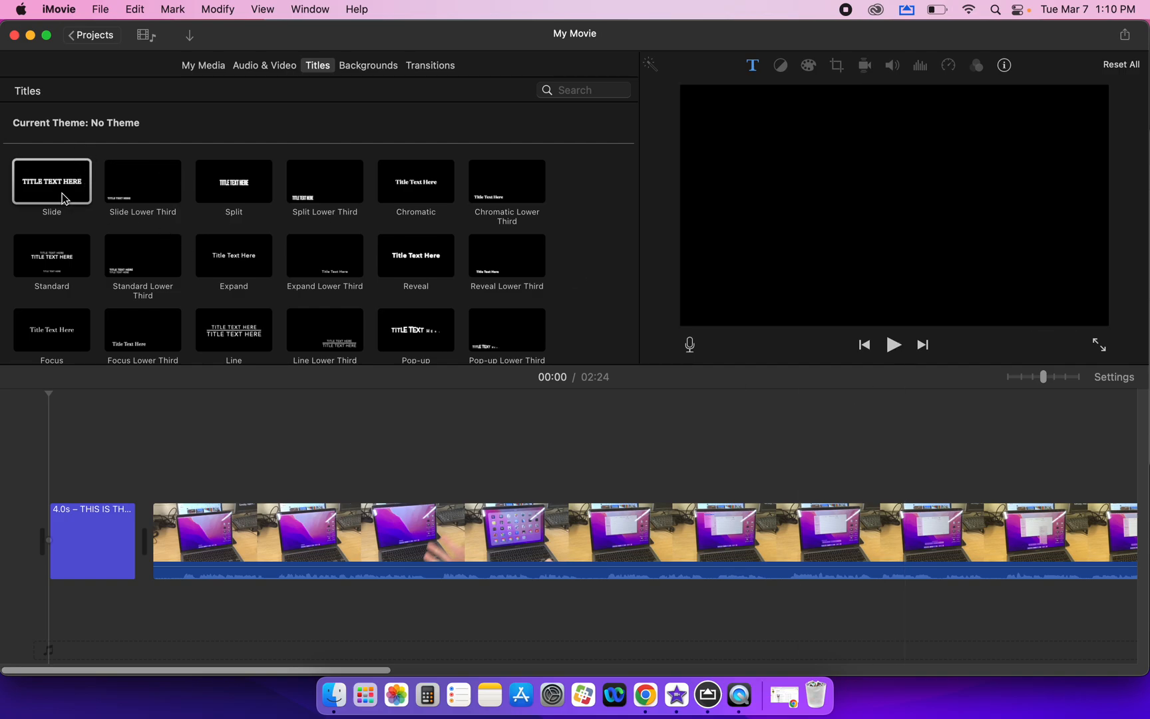
pyautogui.click(894, 344)
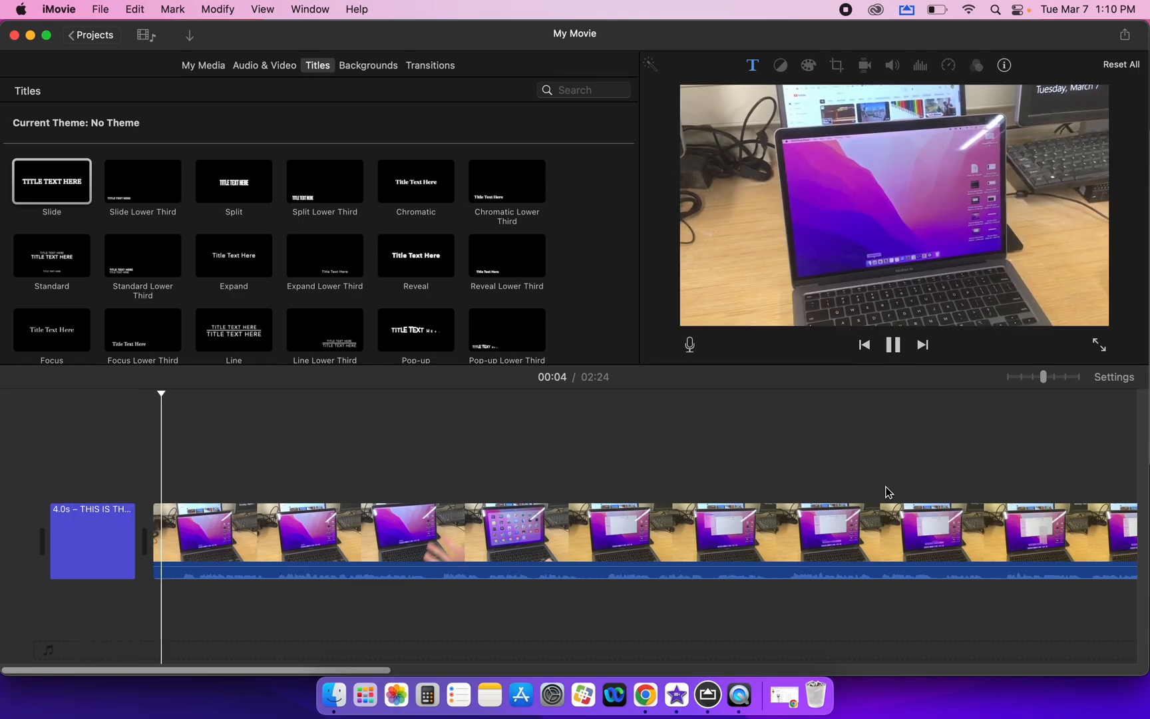
pyautogui.click(893, 347)
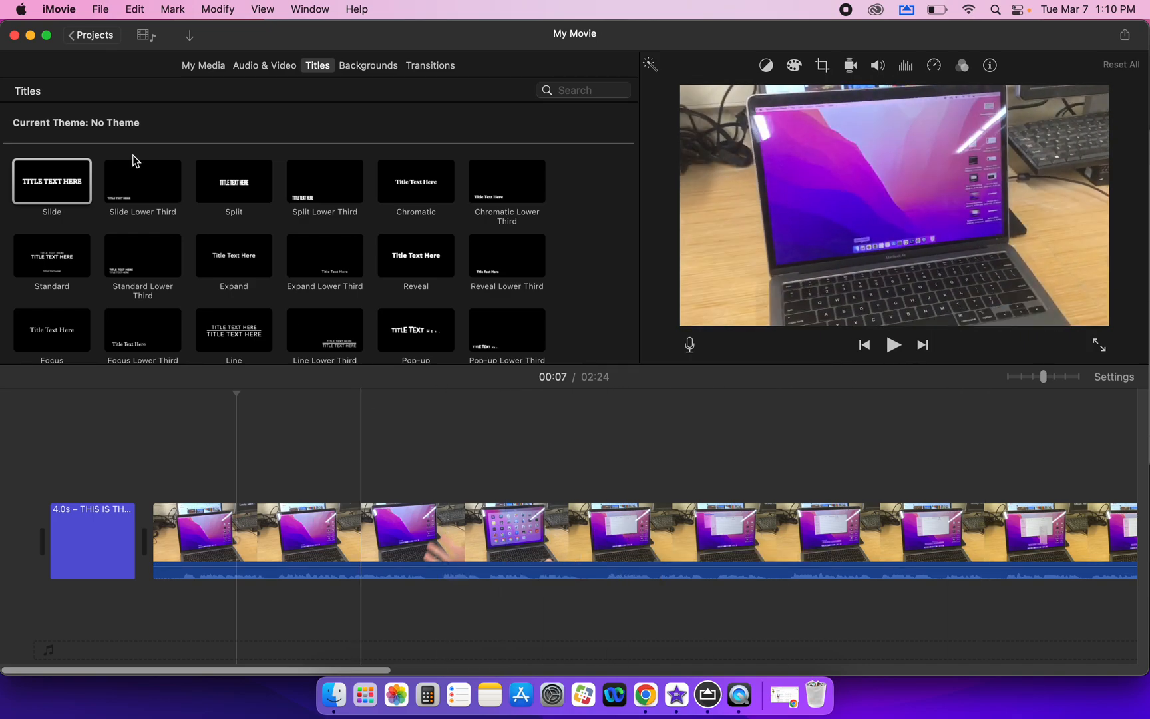
# - Return to the projects overview and save the movie under the name "Test Video Splice Together"
pyautogui.click(92, 37)
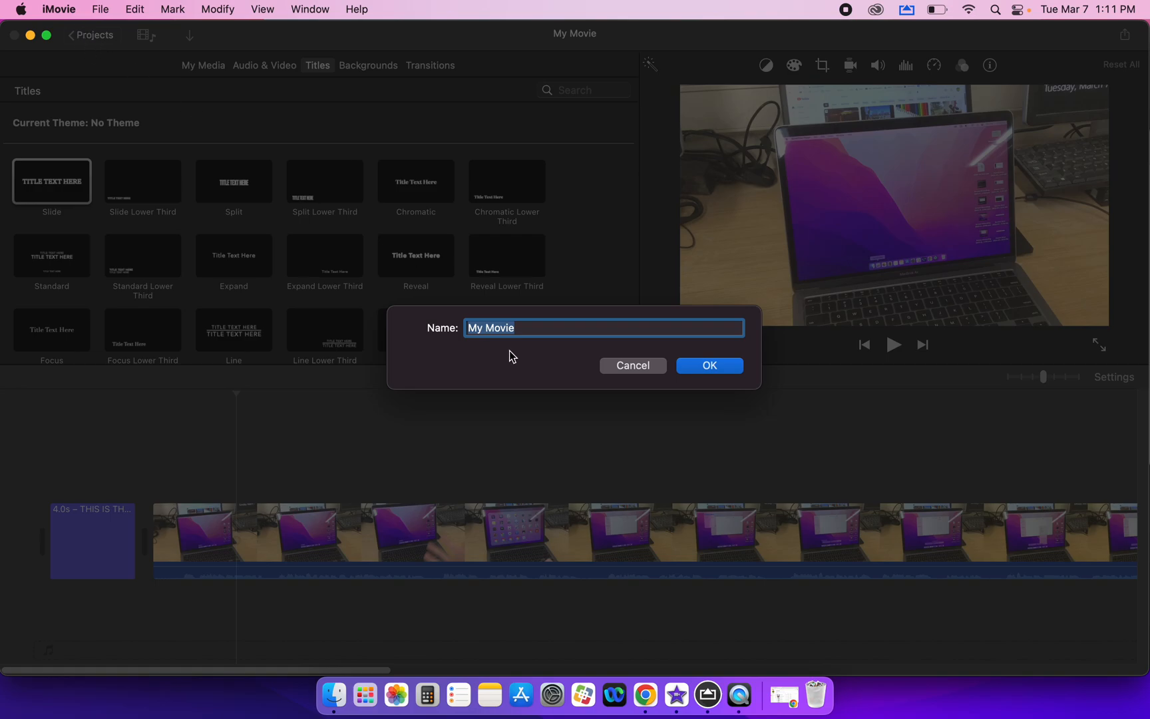
pyautogui.write('Test')
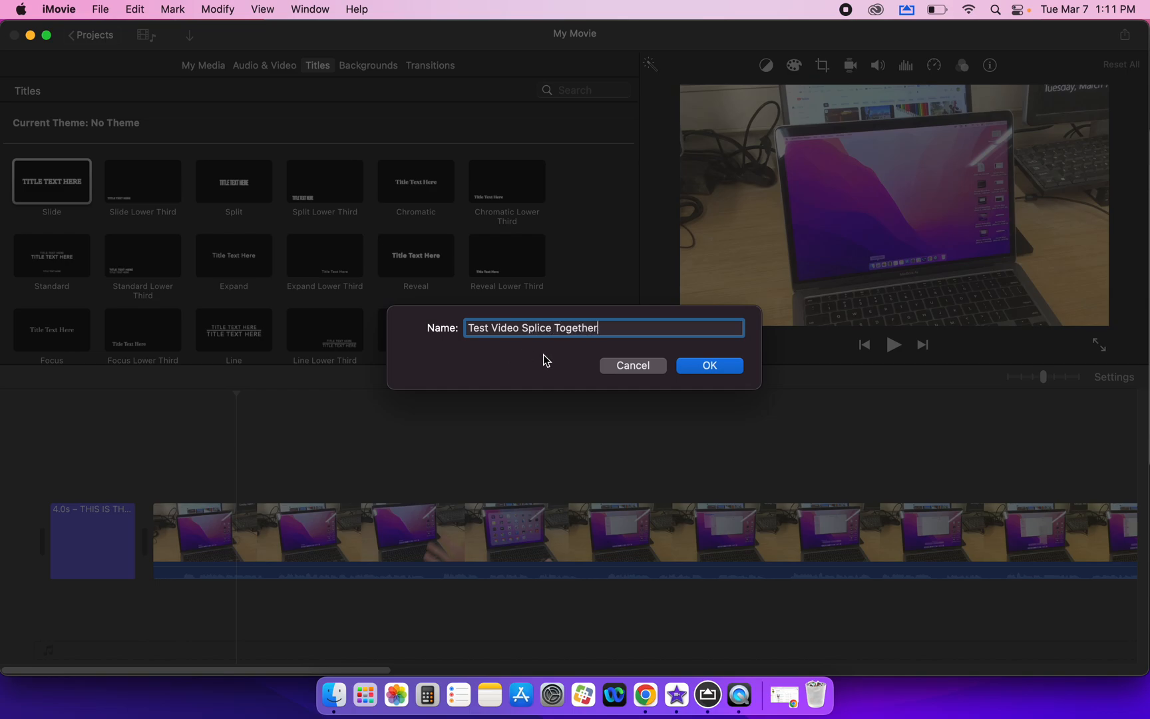
pyautogui.click(713, 365)
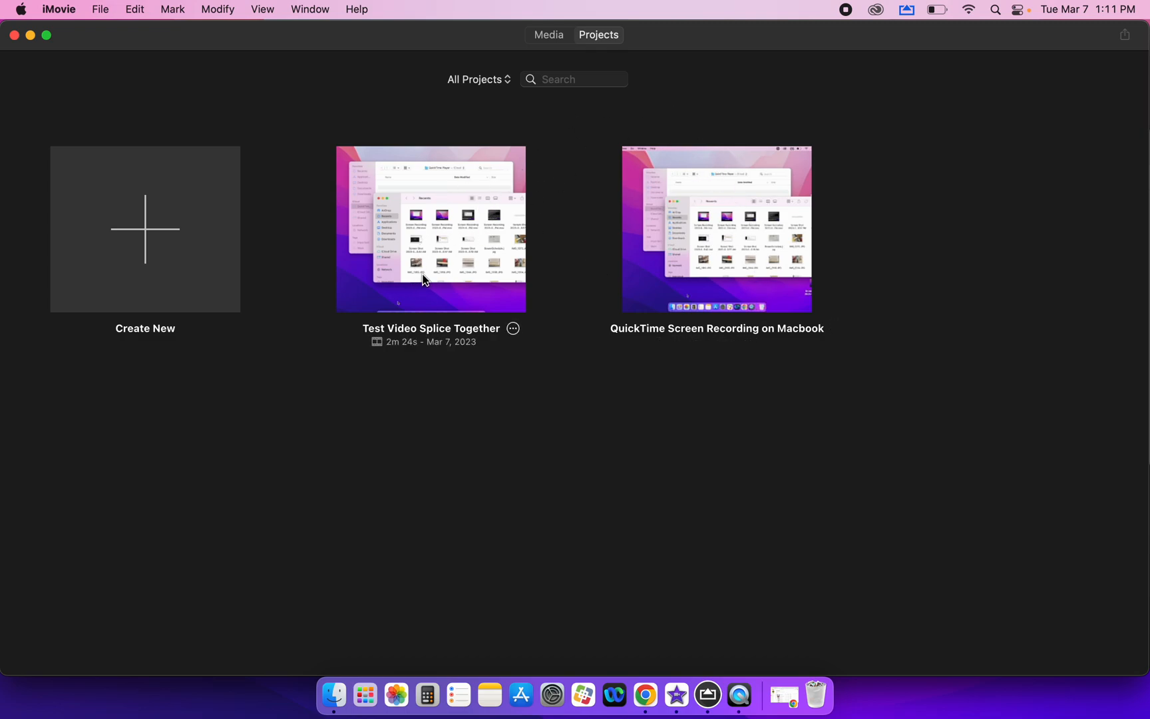
# - Export the Test Video Splice Together project for YouTube & Facebook at 1080 x 608 and save it in Documents
pyautogui.click(513, 329)
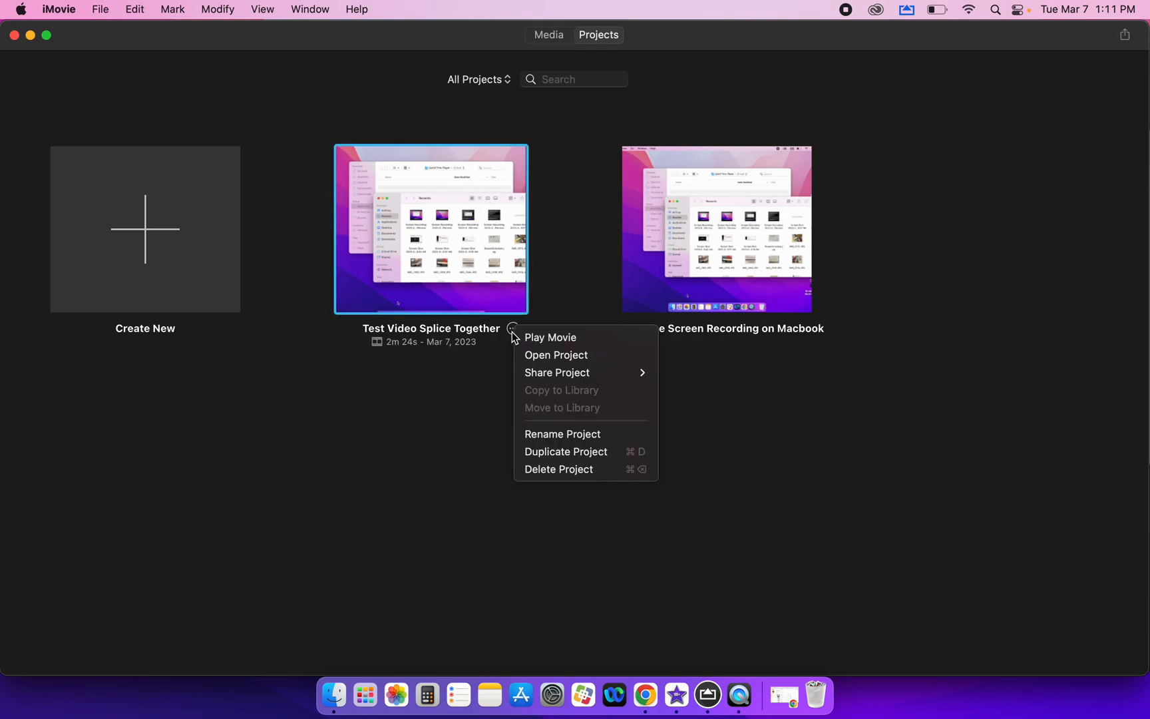
pyautogui.moveTo(546, 378)
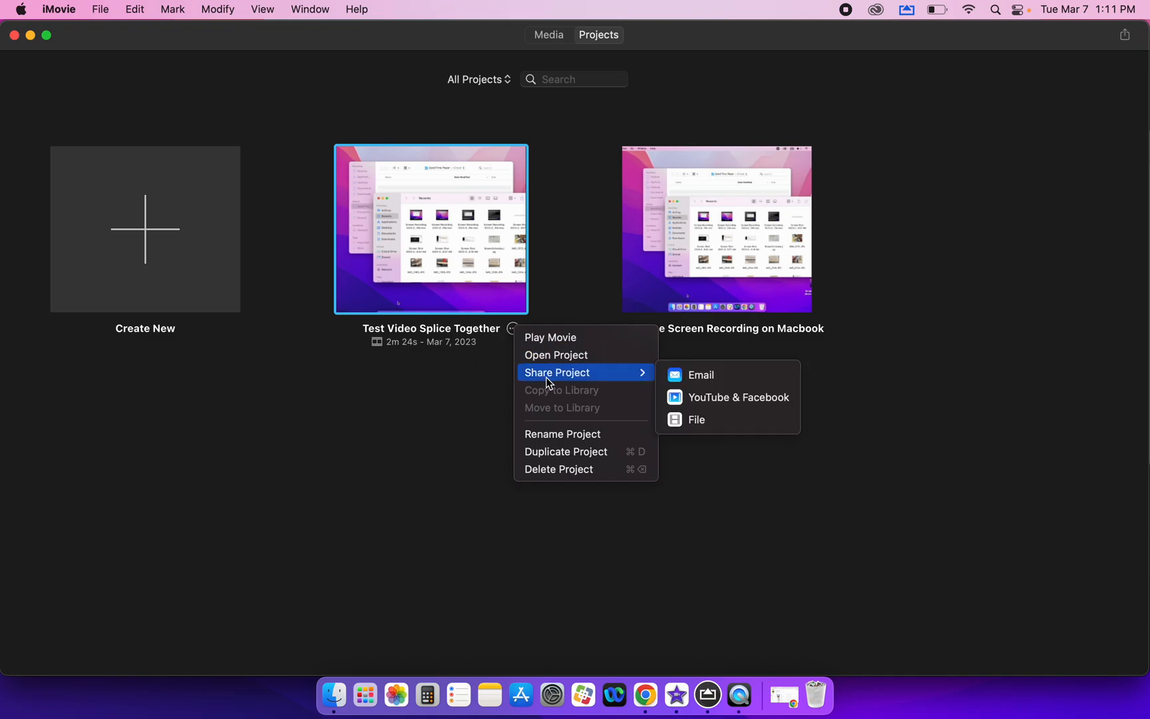
pyautogui.click(701, 398)
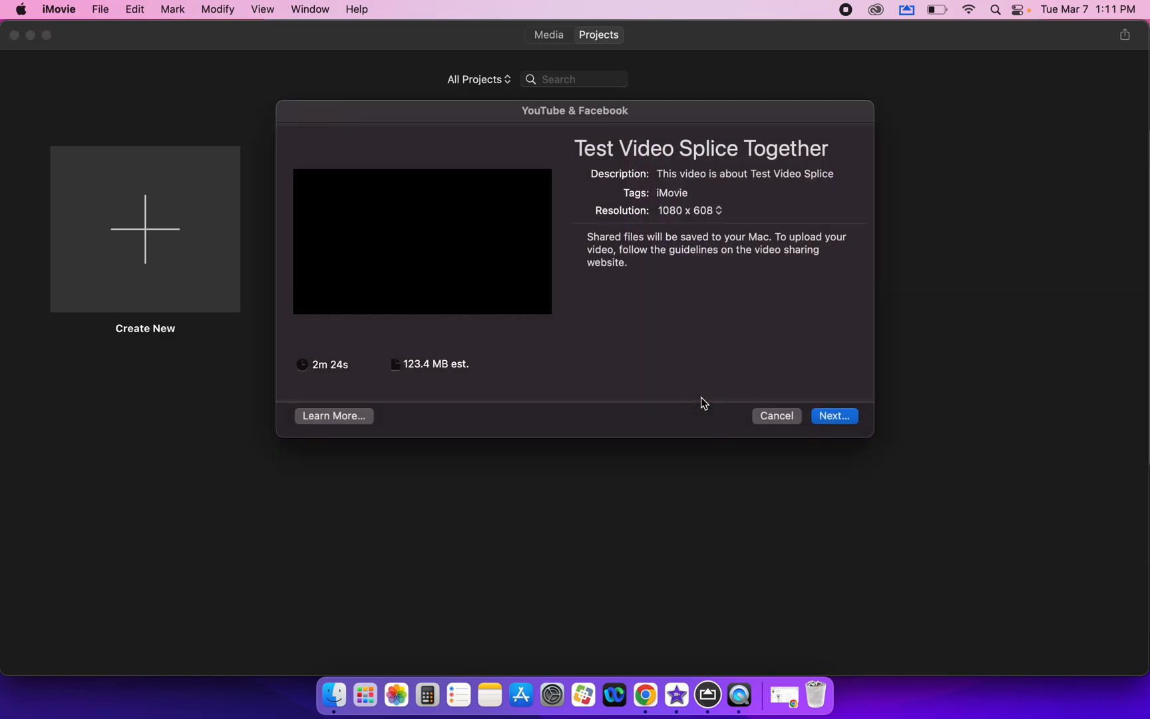
pyautogui.click(720, 211)
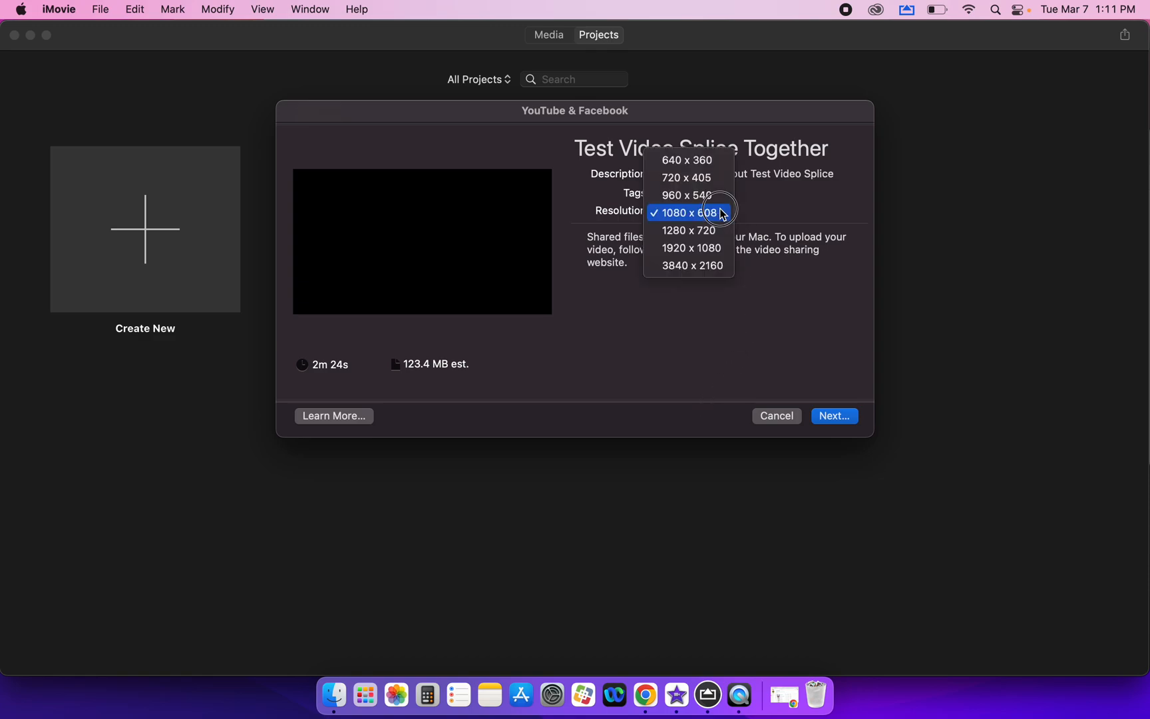
pyautogui.click(677, 214)
pyautogui.click(834, 416)
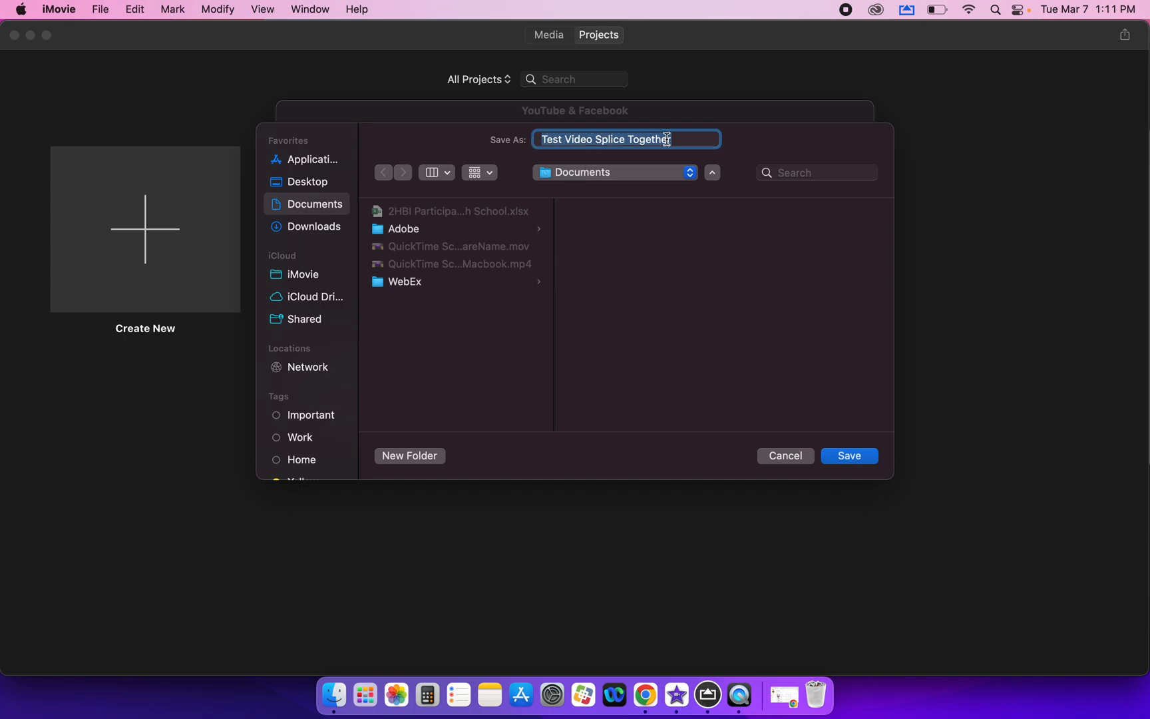
pyautogui.click(861, 457)
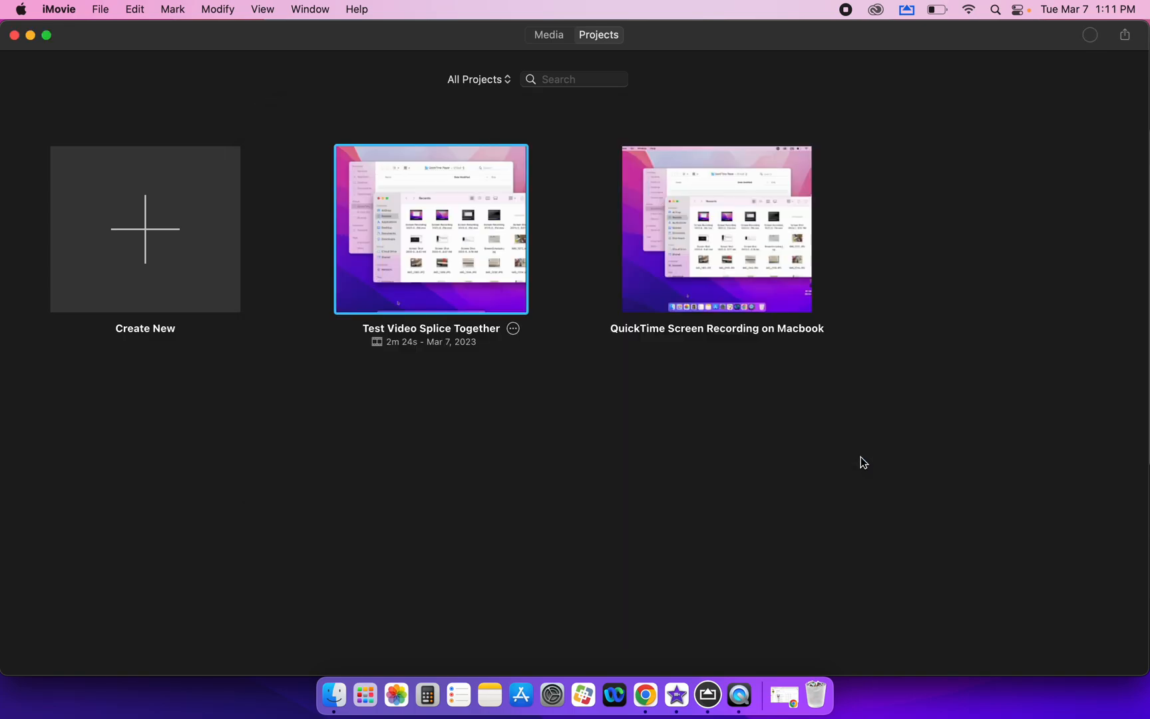
# - Switch to Finder, show the Documents folder as a list and try to open the exported Test Video Splice Together movie
pyautogui.click(335, 695)
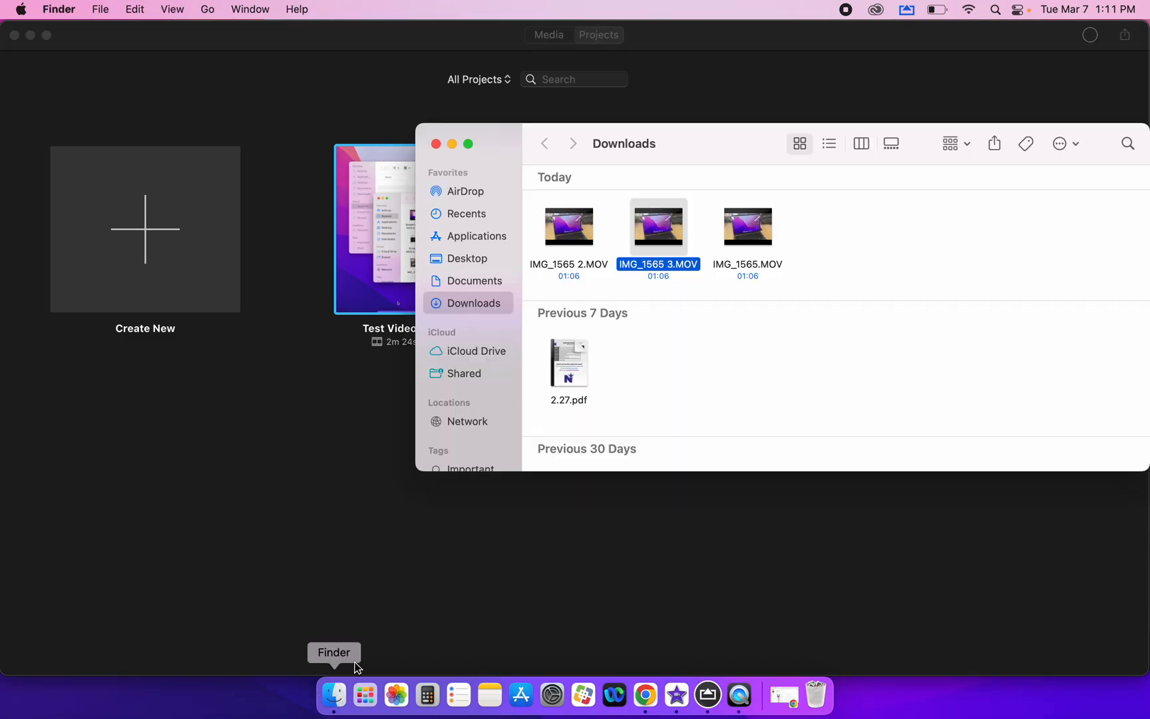
pyautogui.click(485, 278)
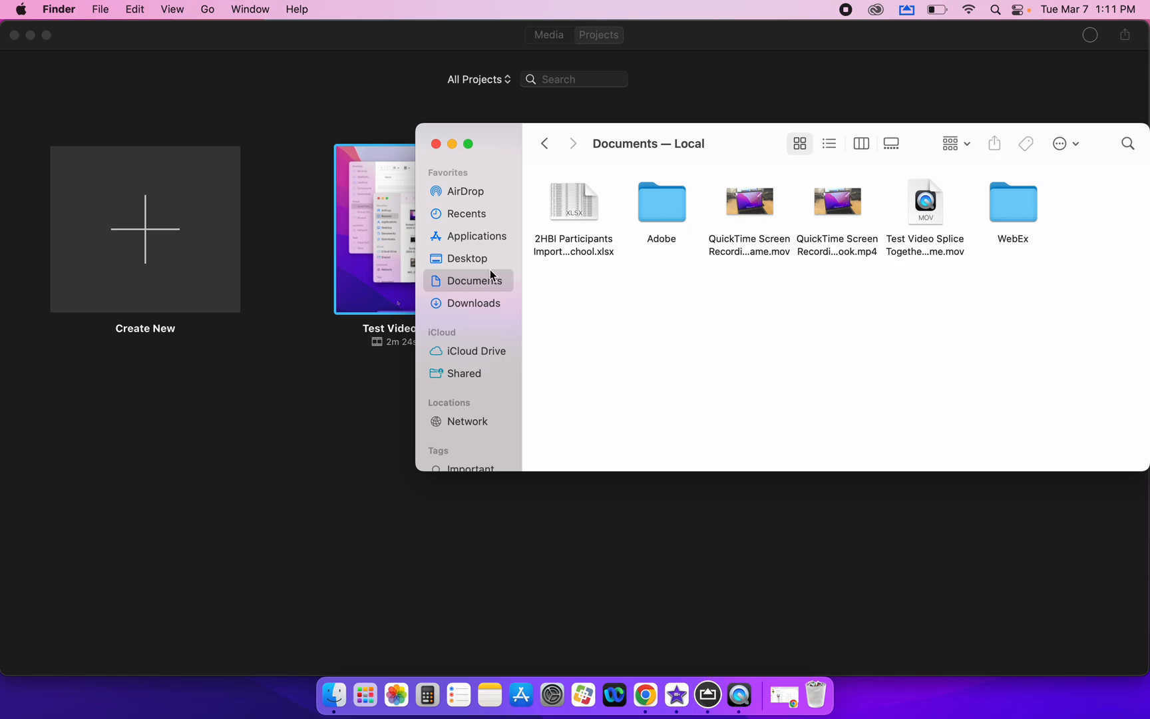
pyautogui.click(829, 144)
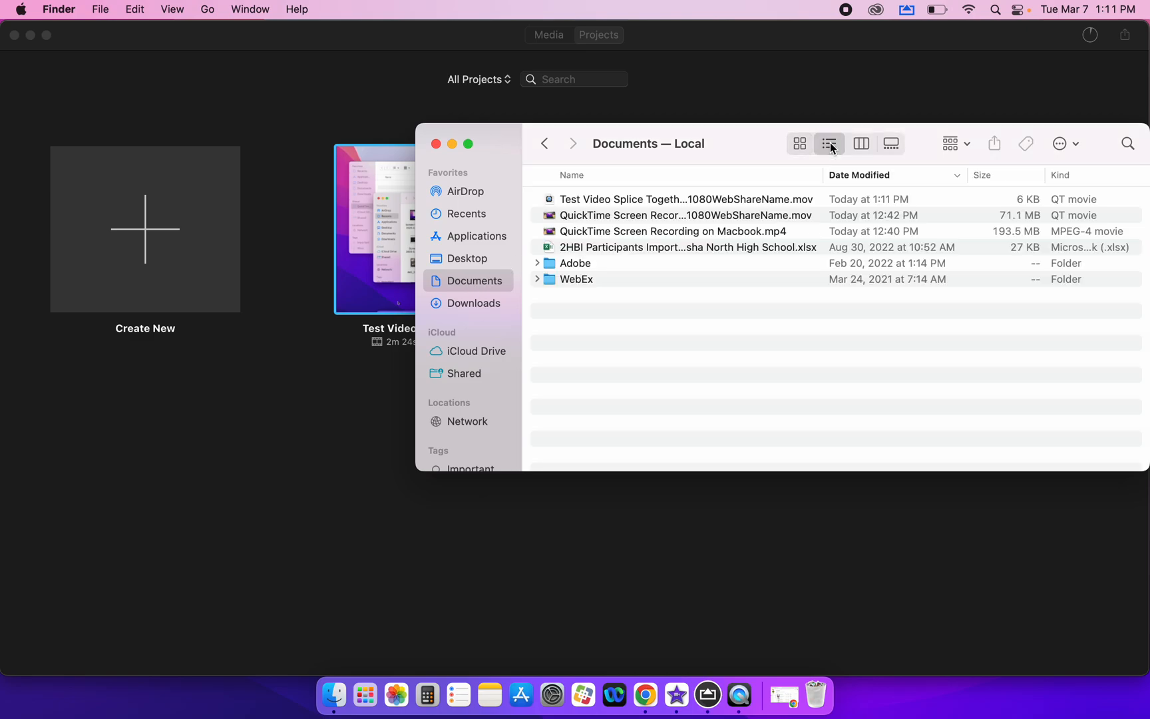
pyautogui.doubleClick(599, 200)
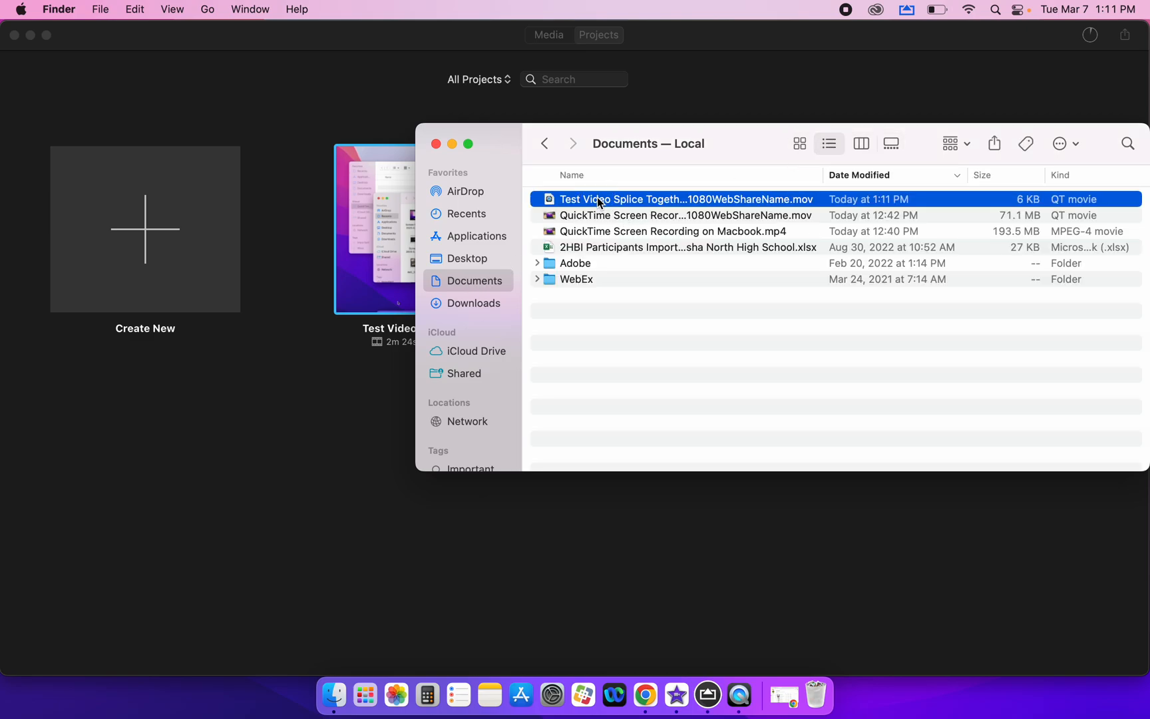
pyautogui.click(587, 321)
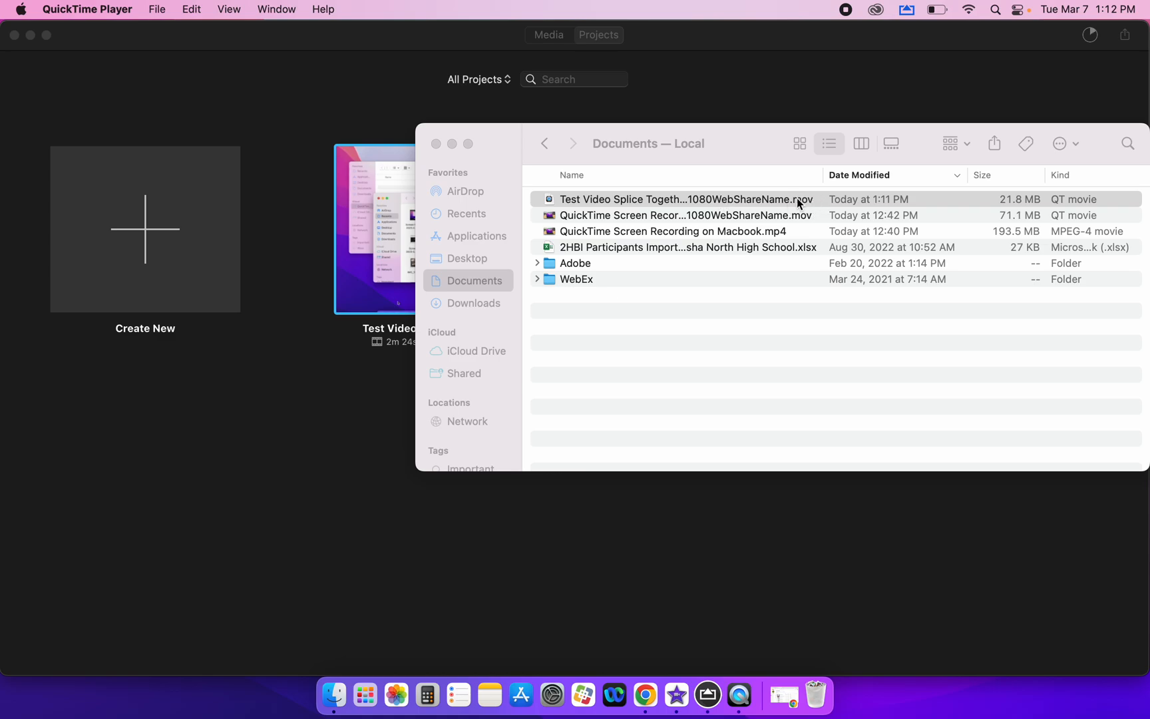
# - Open the QuickTime Screen Recording on Macbook .mov file from Documents and play its first few seconds
pyautogui.click(607, 220)
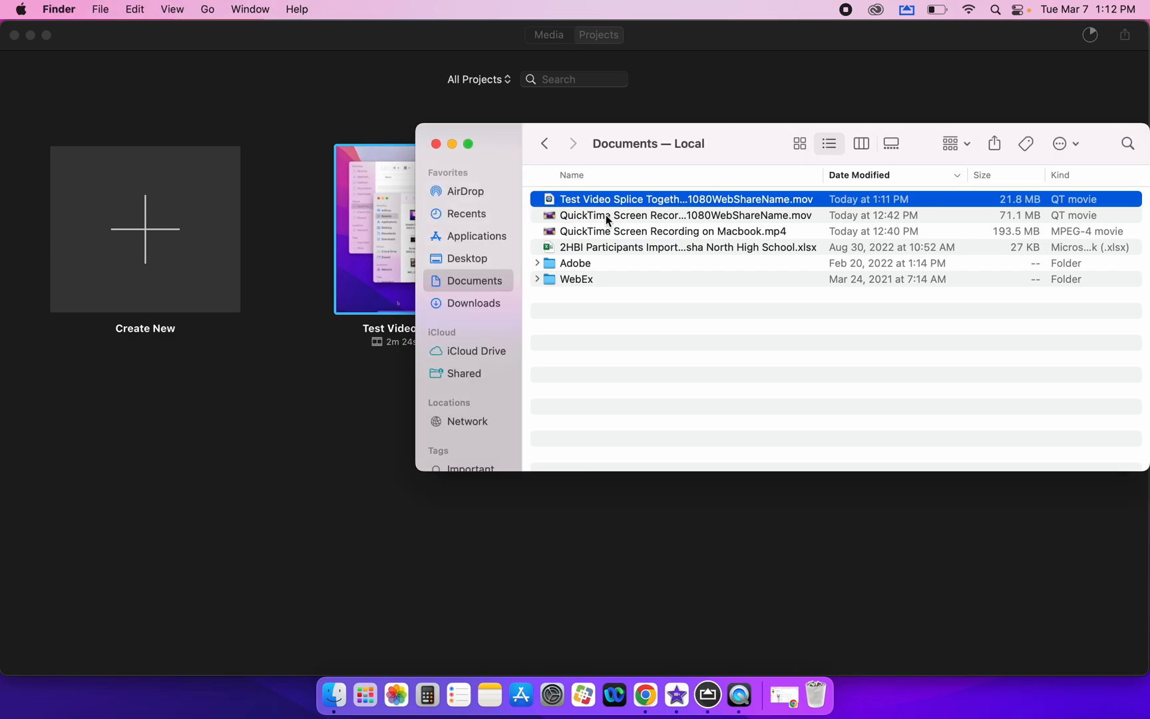
pyautogui.doubleClick(606, 215)
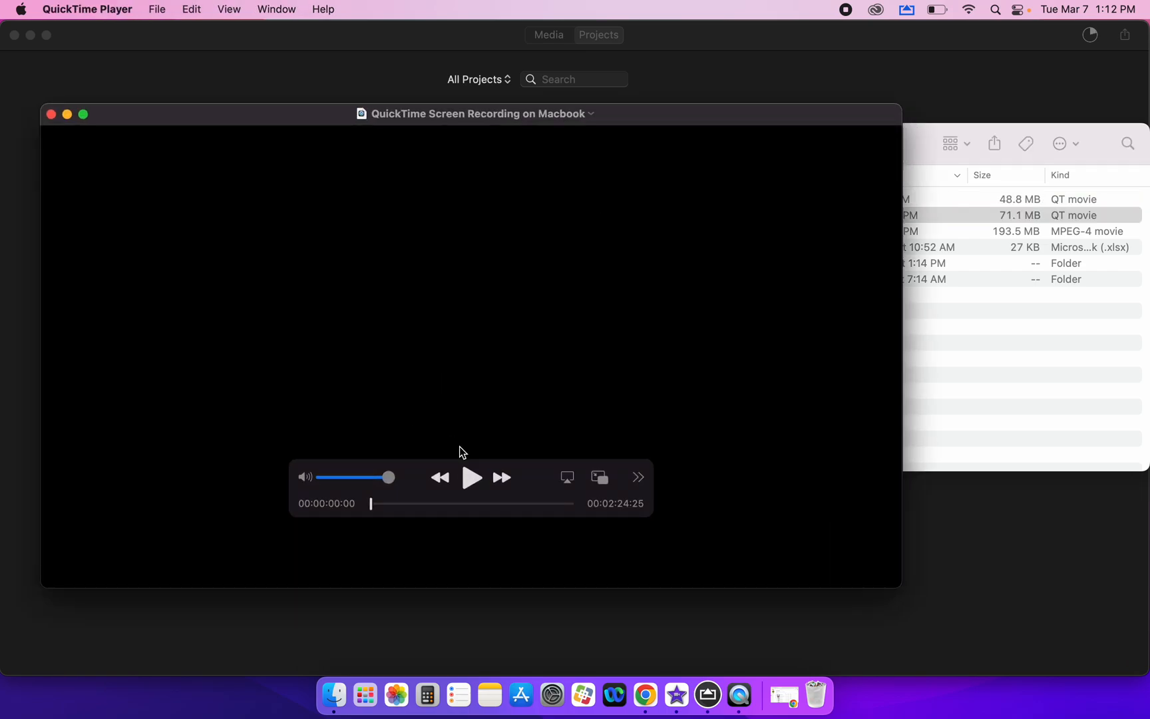
pyautogui.click(470, 477)
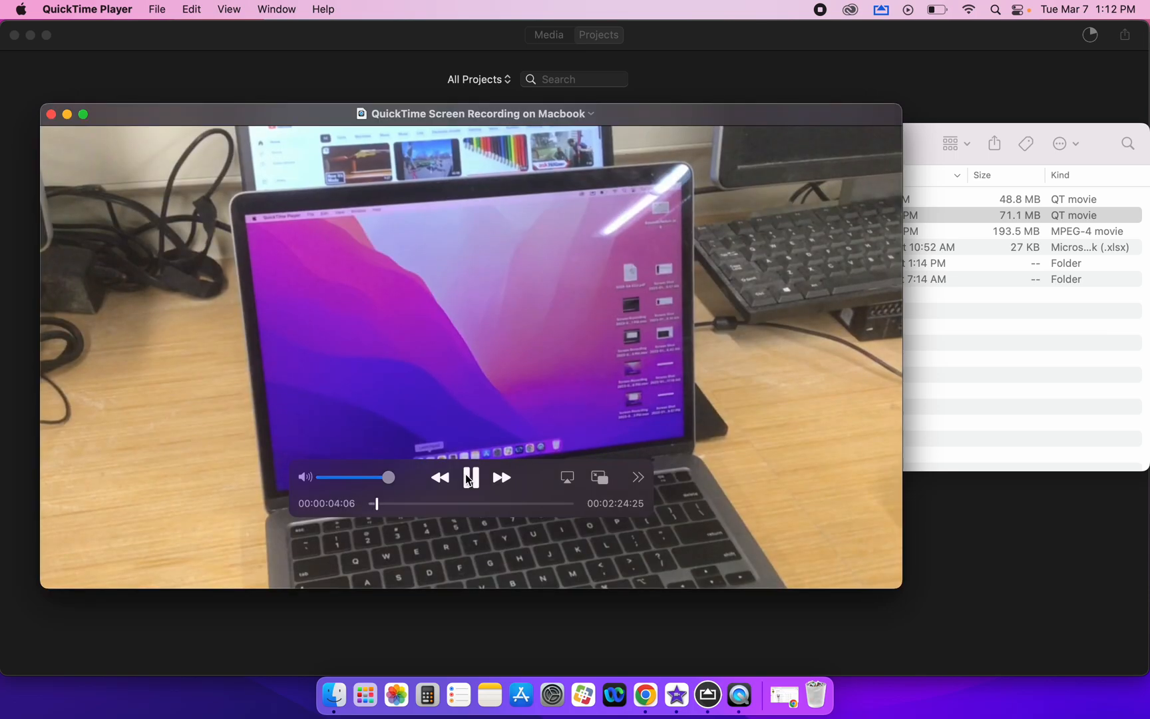
pyautogui.click(470, 476)
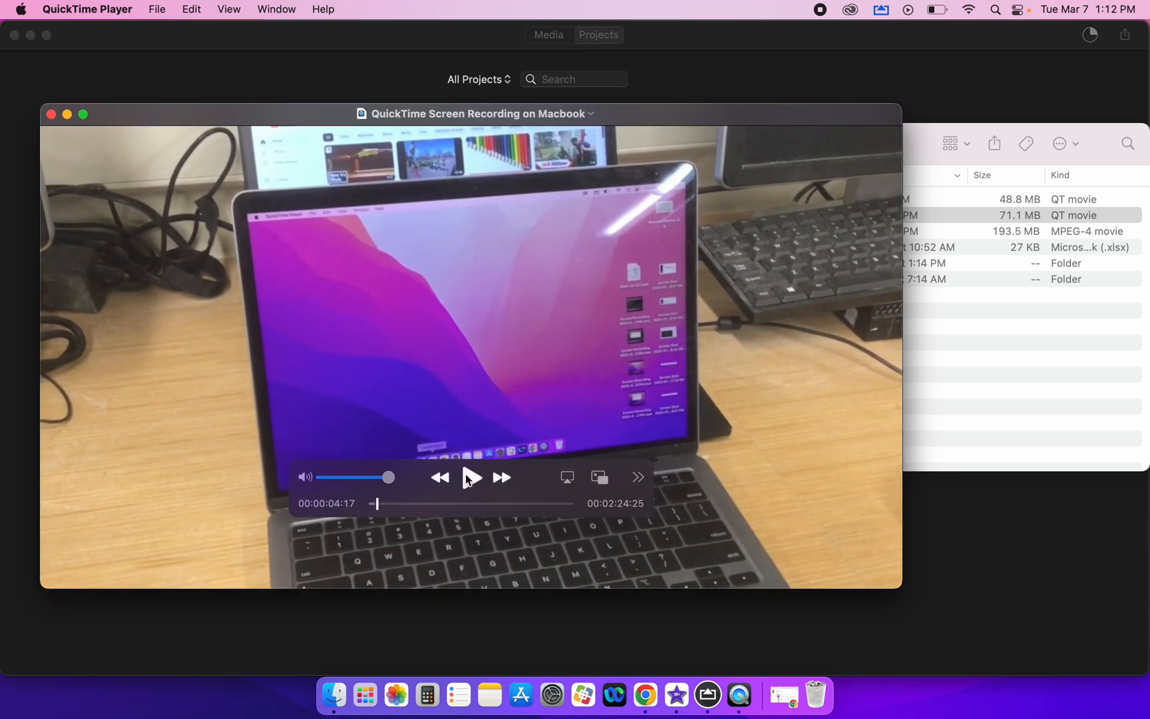